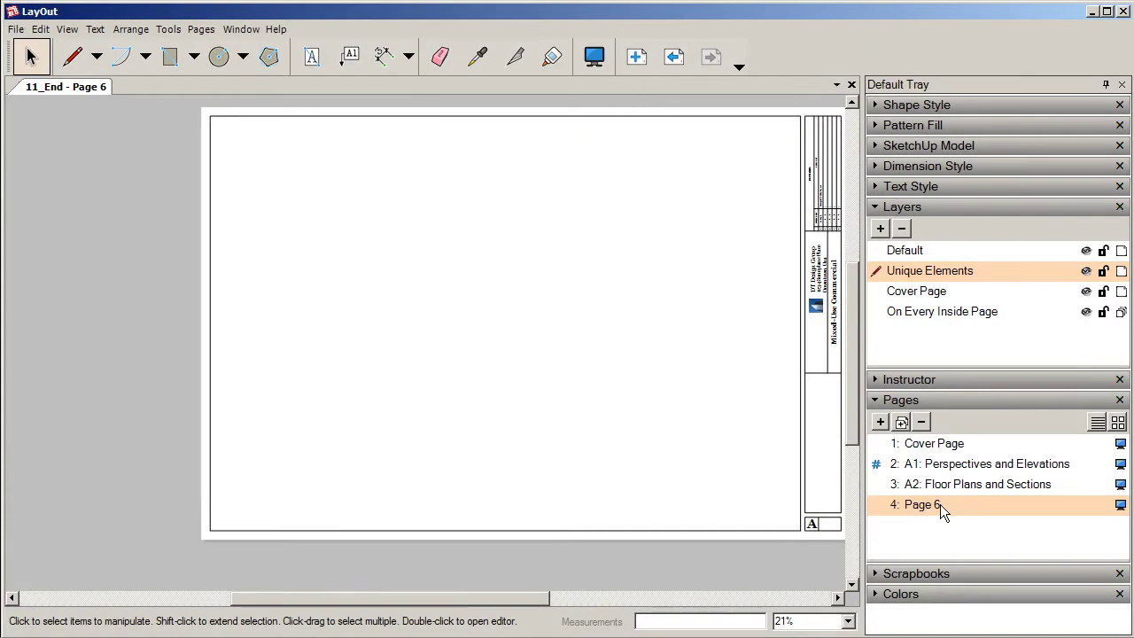
# Rename page 4 of the sheet set as "S1: Structural Plans.".
pyautogui.write('S1: Structural Plans')
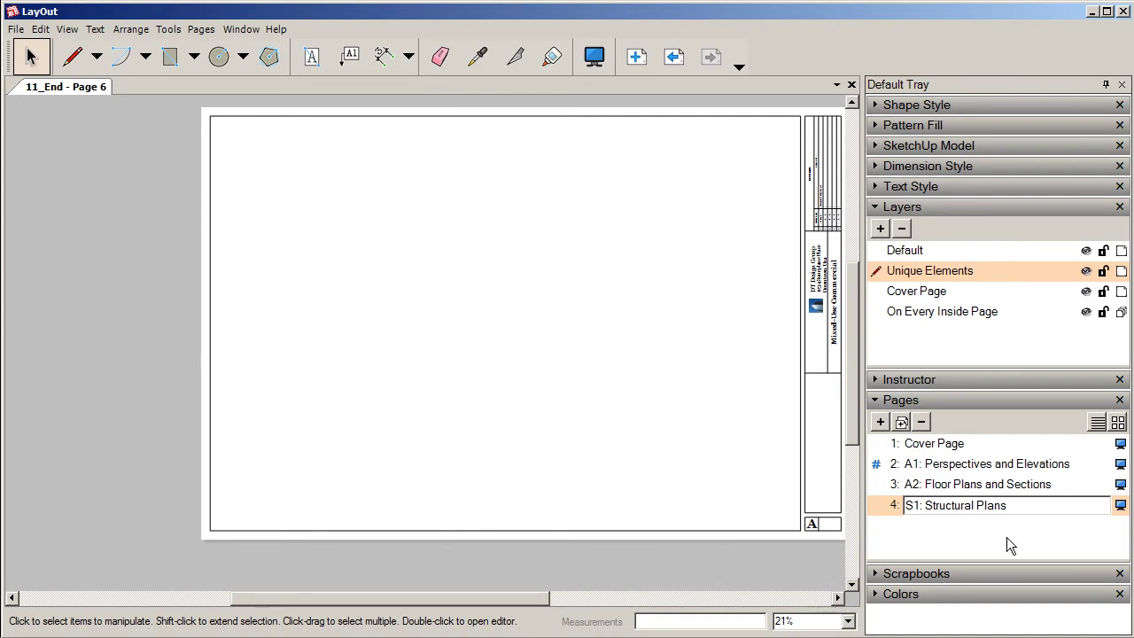
pyautogui.write('.')
pyautogui.press('Return')
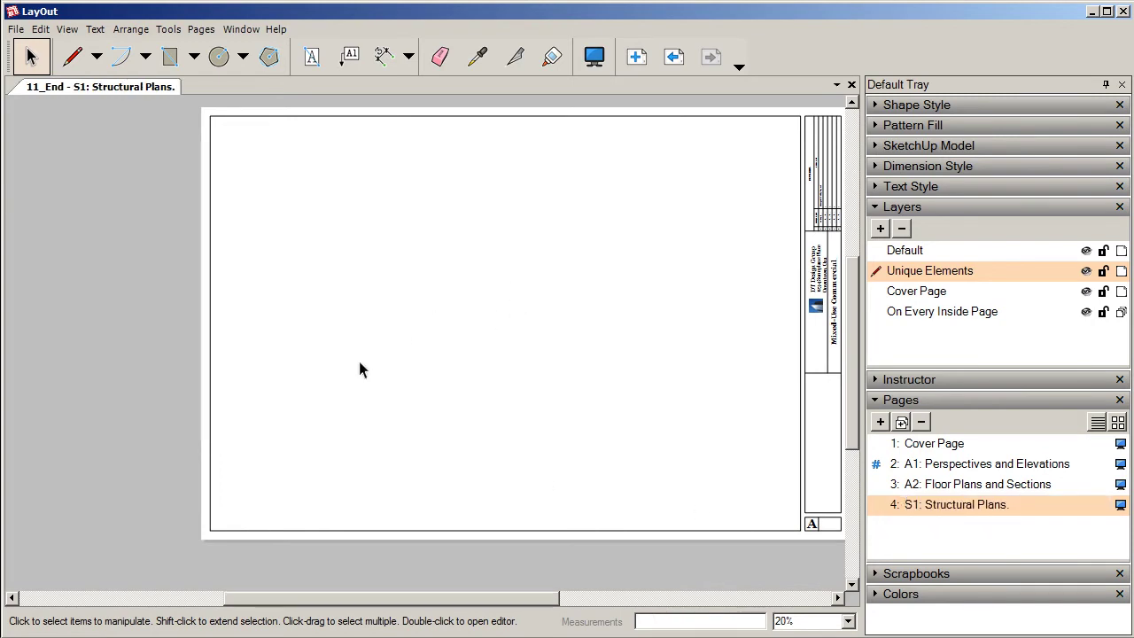
pyautogui.scroll(-1, 359, 363)
# Switch to the SketchUp highrise model and remove the selected section plane so the whole building shows.
pyautogui.click(250, 636)
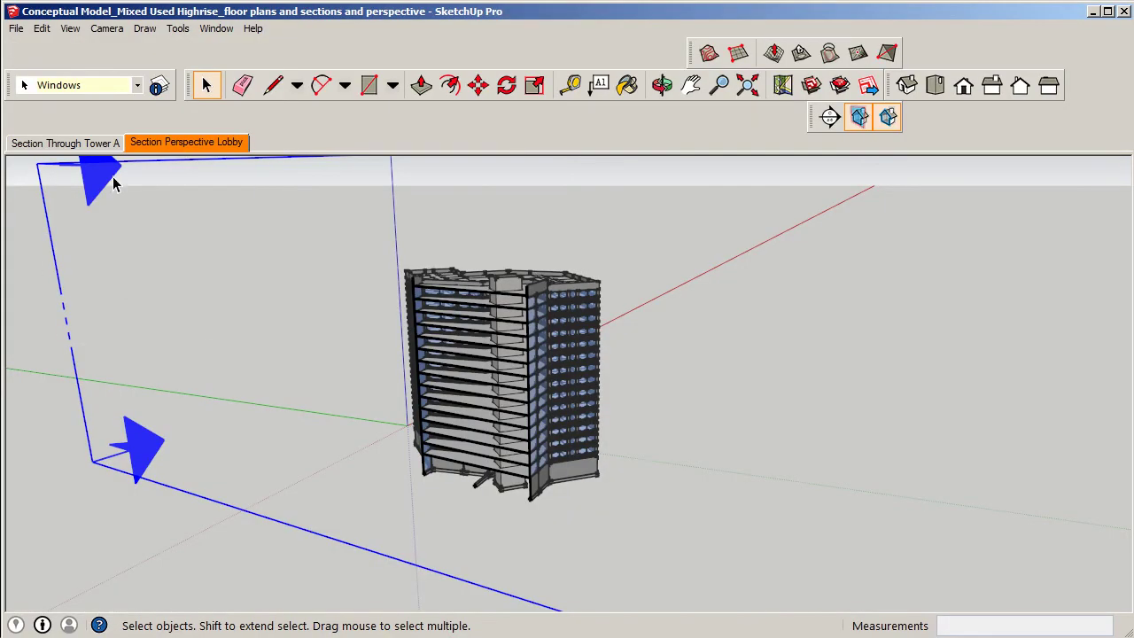
pyautogui.rightClick(113, 183)
pyautogui.click(133, 196)
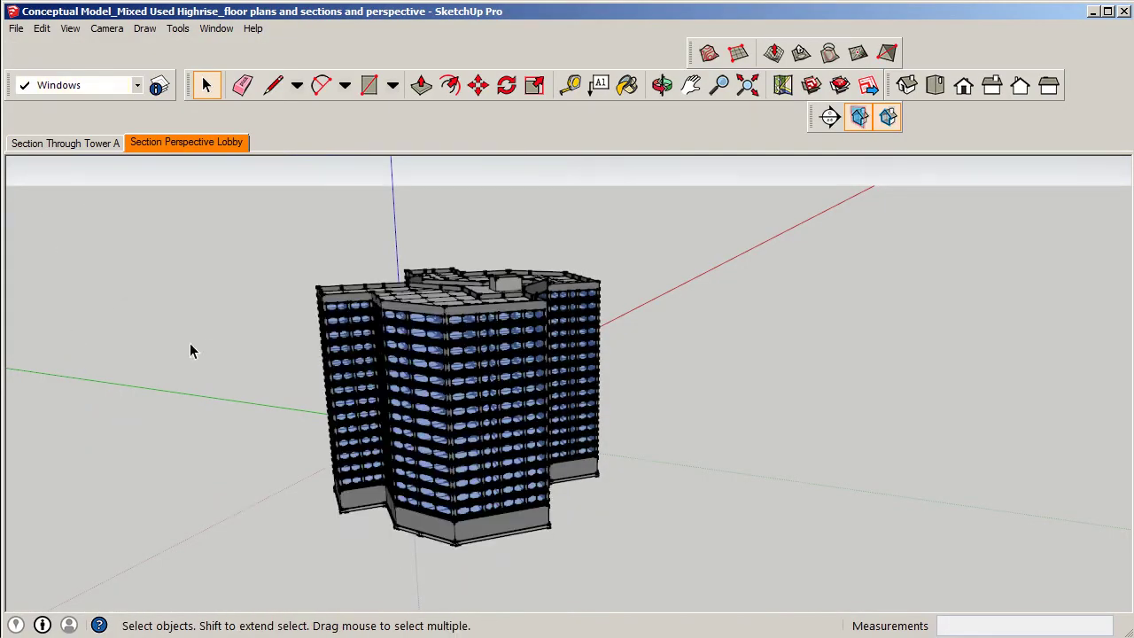
pyautogui.scroll(-4, 525, 326)
pyautogui.scroll(2, 472, 378)
pyautogui.scroll(1, 472, 378)
# Save the model under the new name "Conceptual Model_Mixed Used Highrise_structural plans" in the project_files folder.
pyautogui.click(16, 28)
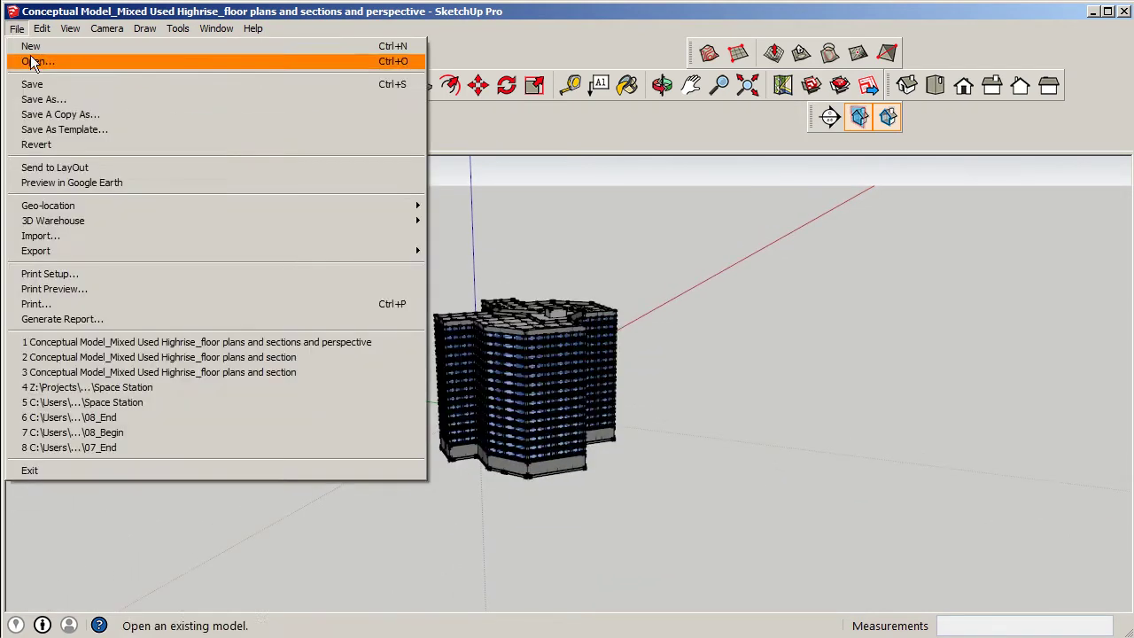
pyautogui.click(35, 98)
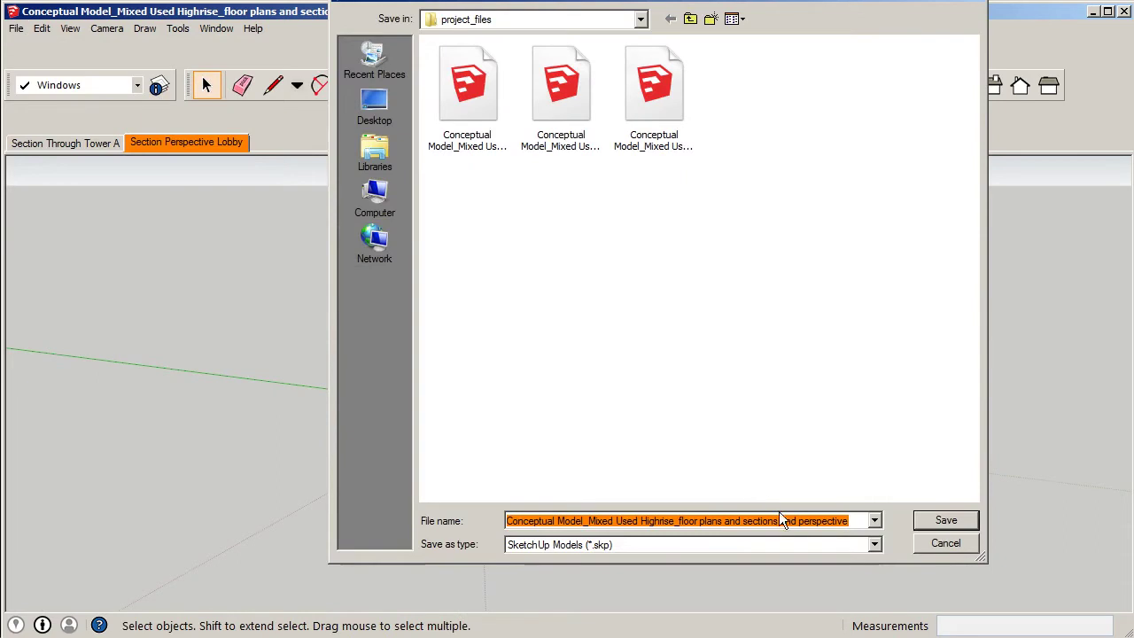
pyautogui.moveTo(676, 520); pyautogui.dragTo(803, 522)
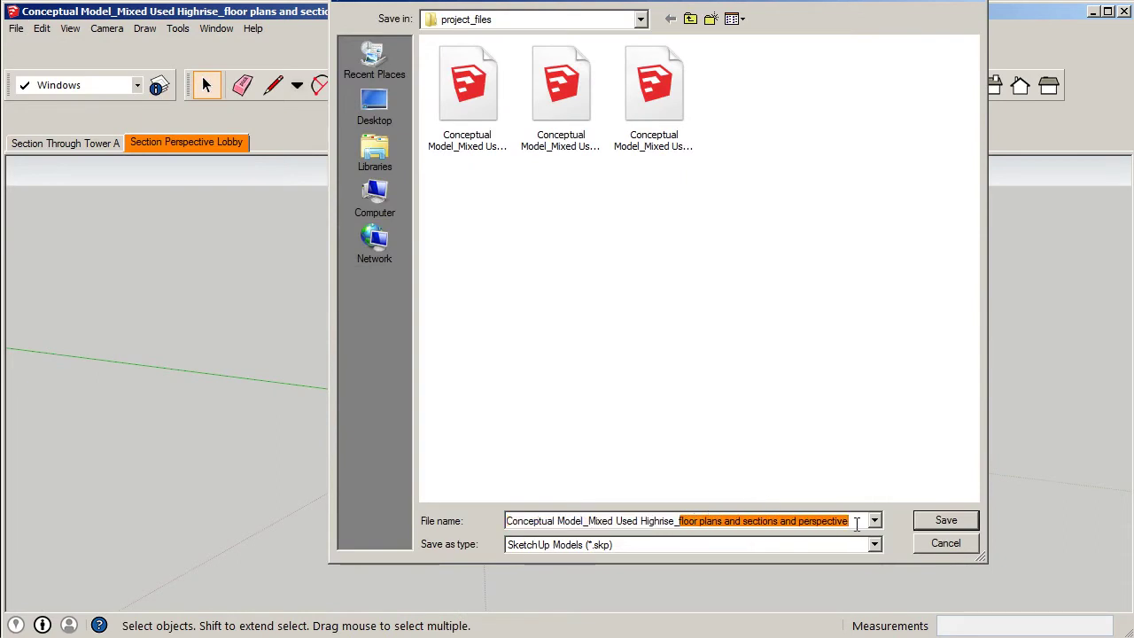
pyautogui.write('structura')
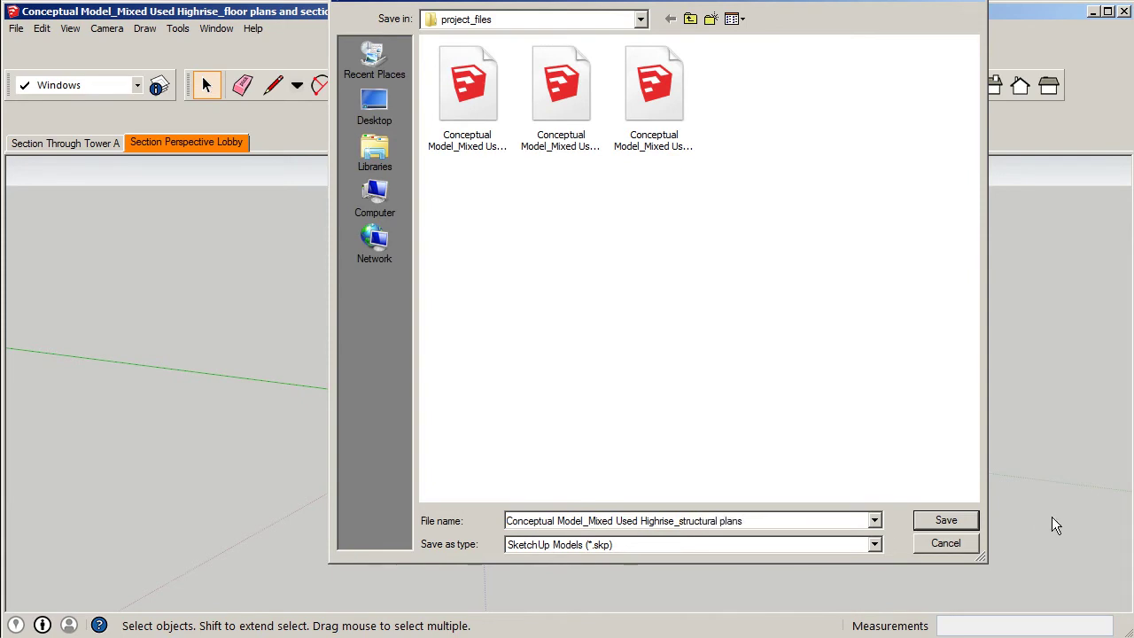
pyautogui.click(969, 517)
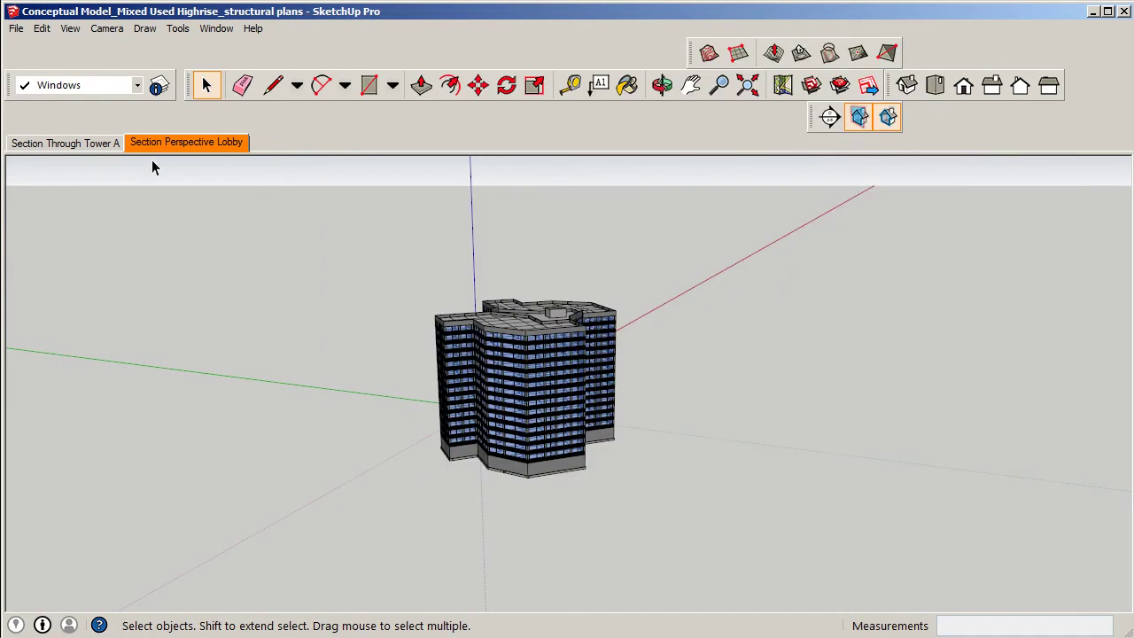
# Delete the scenes "Section Perspective Lobby" and "Section Through Tower A".
pyautogui.rightClick(160, 146)
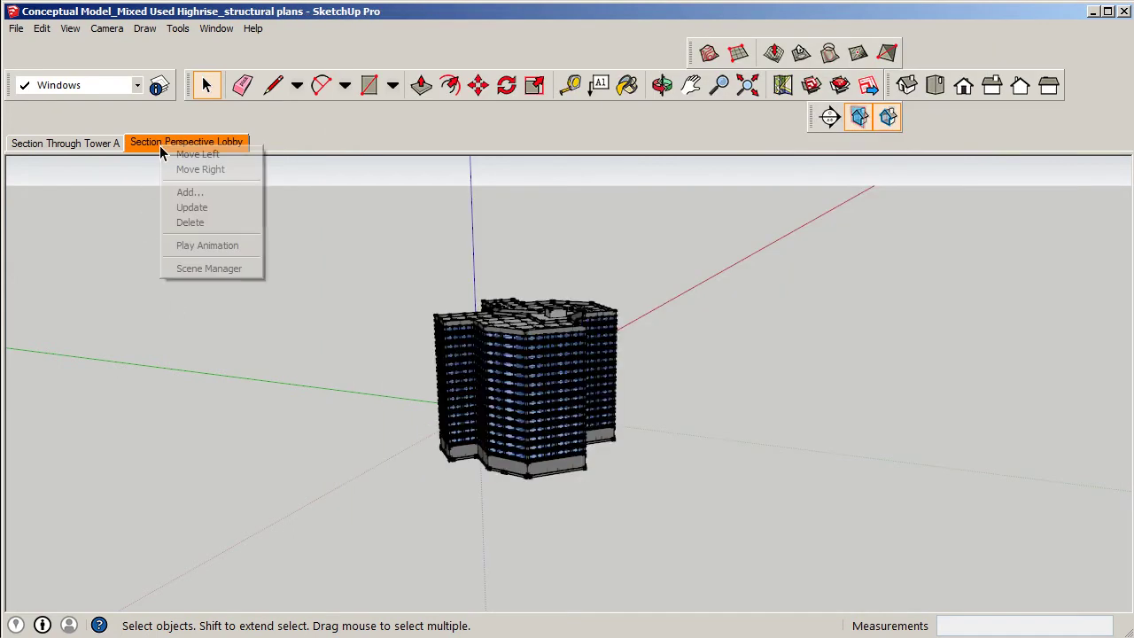
pyautogui.click(203, 223)
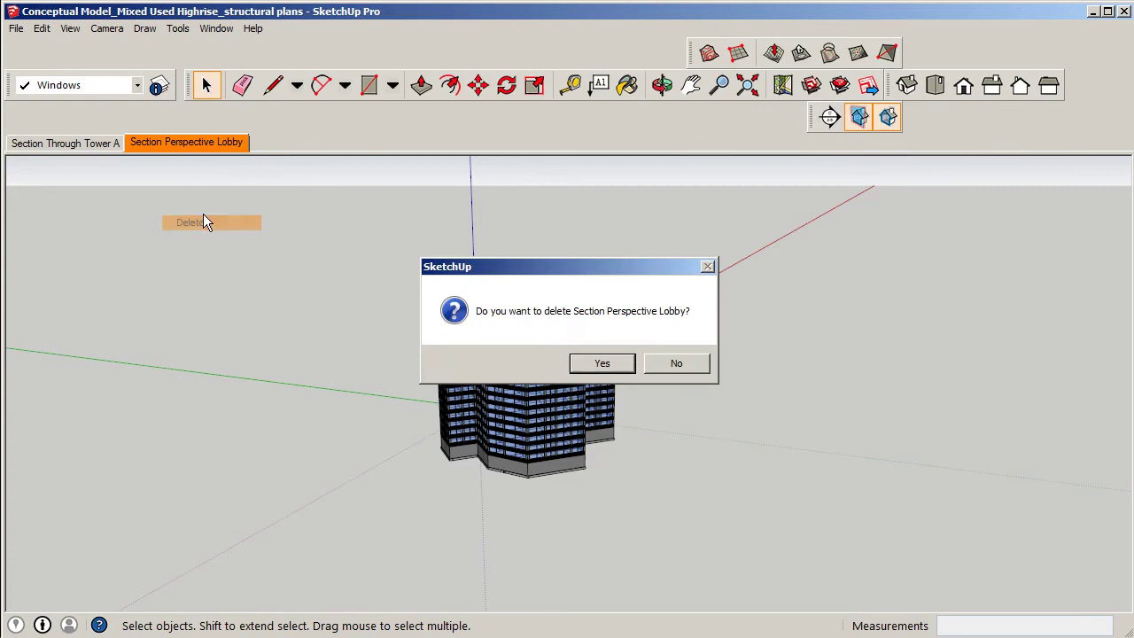
pyautogui.click(572, 358)
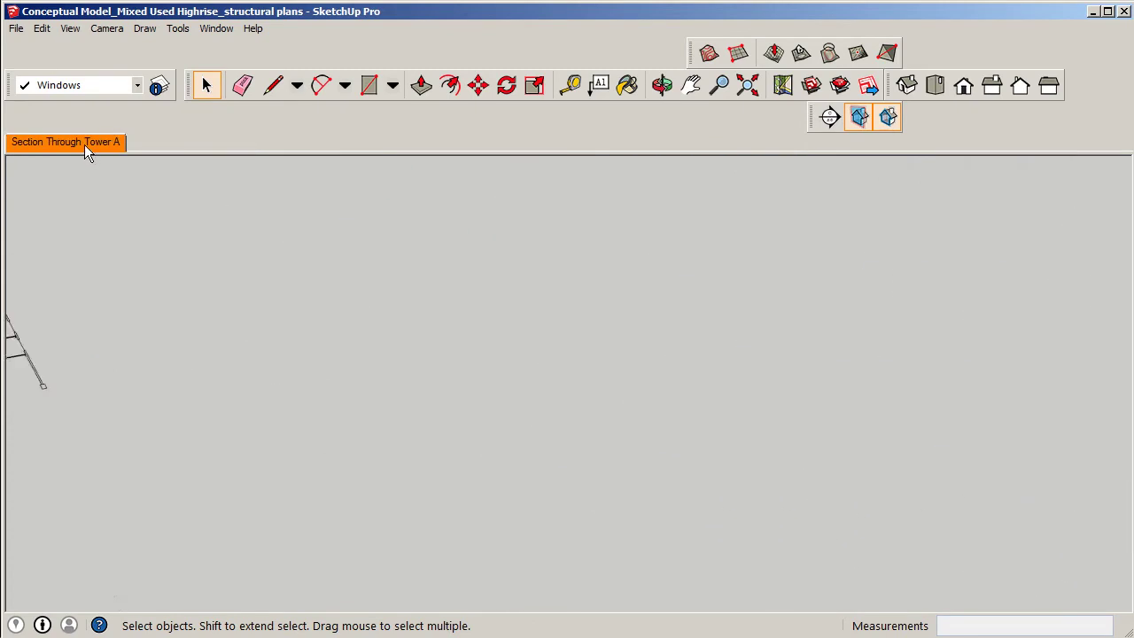
pyautogui.rightClick(84, 145)
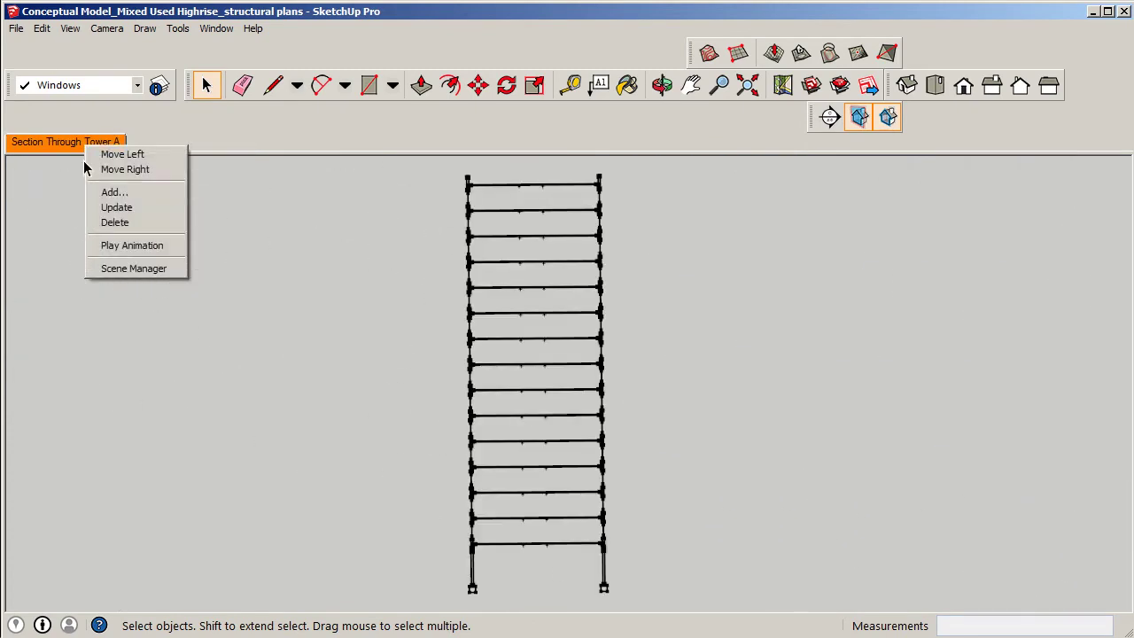
pyautogui.click(99, 223)
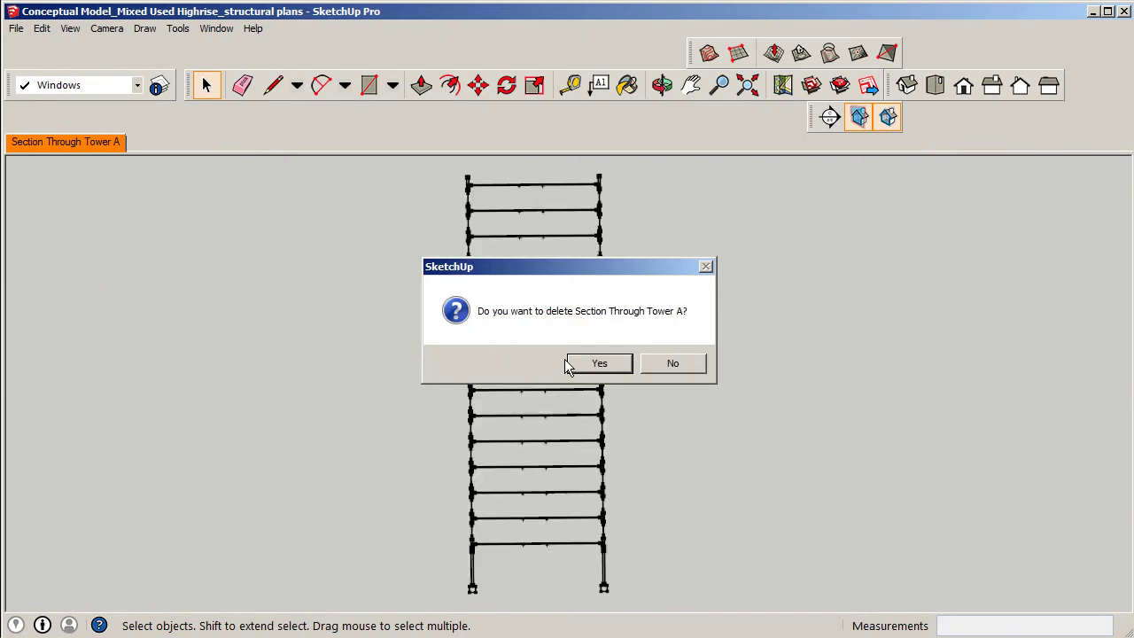
pyautogui.click(587, 365)
# Hide the highrise's exterior facade component to expose the structural frame.
pyautogui.scroll(-6, 193, 466)
pyautogui.moveTo(263, 351); pyautogui.dragTo(555, 196, button='middle')
pyautogui.scroll(10, 500, 456)
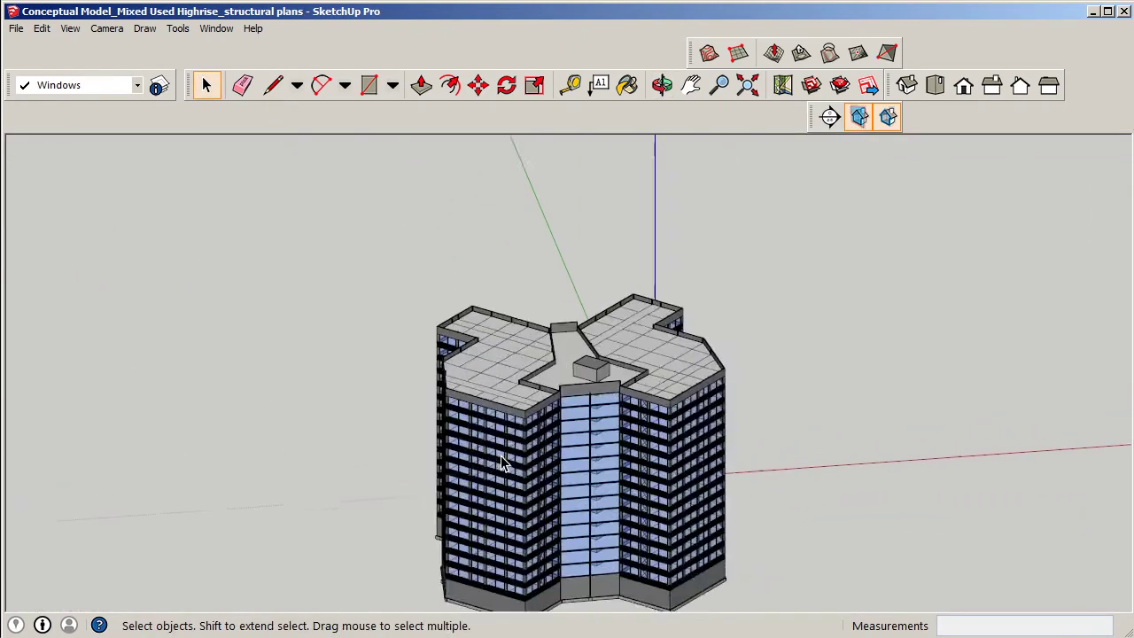
pyautogui.click(480, 374)
pyautogui.scroll(-4, 709, 222)
pyautogui.click(815, 546)
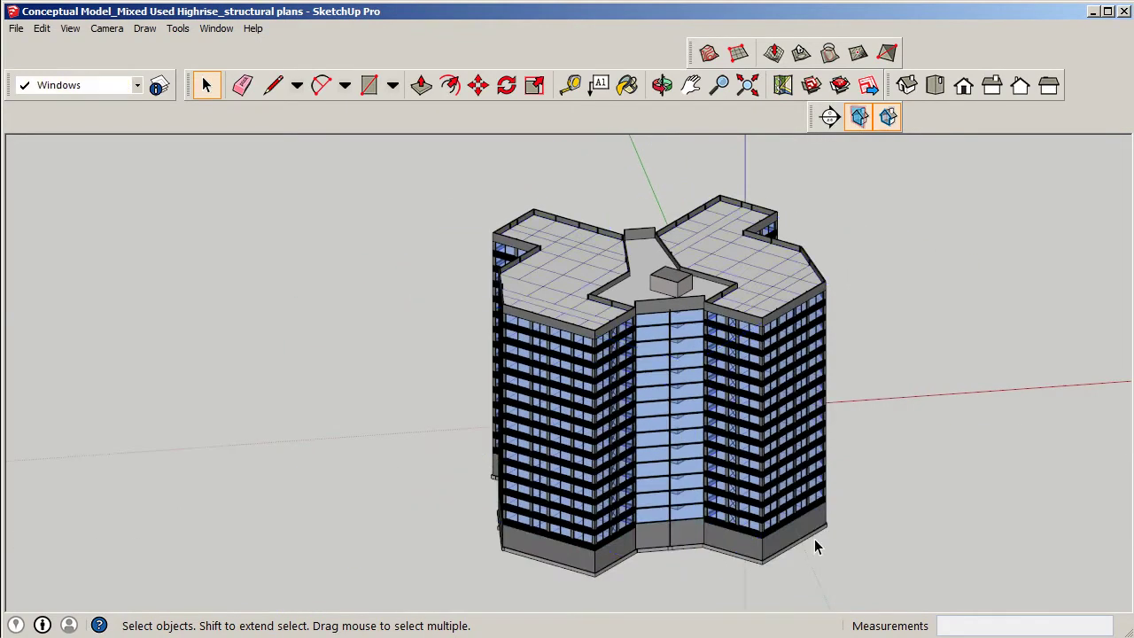
pyautogui.click(772, 553)
pyautogui.rightClick(771, 552)
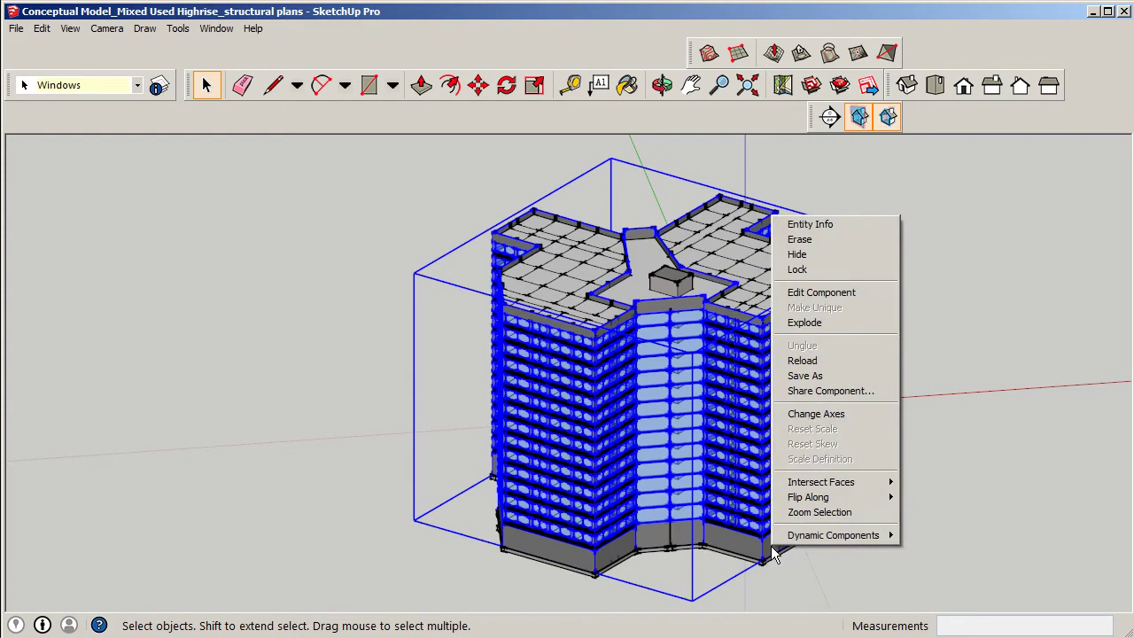
pyautogui.click(823, 254)
# Examine the exposed columns, beams and floor slabs of the highrise from several sides.
pyautogui.moveTo(326, 351); pyautogui.dragTo(709, 257, button='middle')
pyautogui.scroll(2, 709, 256)
pyautogui.scroll(-2, 360, 217)
pyautogui.moveTo(769, 286); pyautogui.dragTo(653, 429, button='middle')
pyautogui.scroll(2, 652, 429)
pyautogui.scroll(-2, 732, 354)
pyautogui.moveTo(748, 380)
pyautogui.mouseDown(button='middle')
pyautogui.moveTo(754, 390)
pyautogui.moveTo(757, 380)
pyautogui.mouseUp(button='middle')
pyautogui.scroll(3, 597, 328)
pyautogui.scroll(-1, 448, 276)
pyautogui.moveTo(630, 450); pyautogui.dragTo(644, 448, button='middle')
pyautogui.scroll(1, 644, 448)
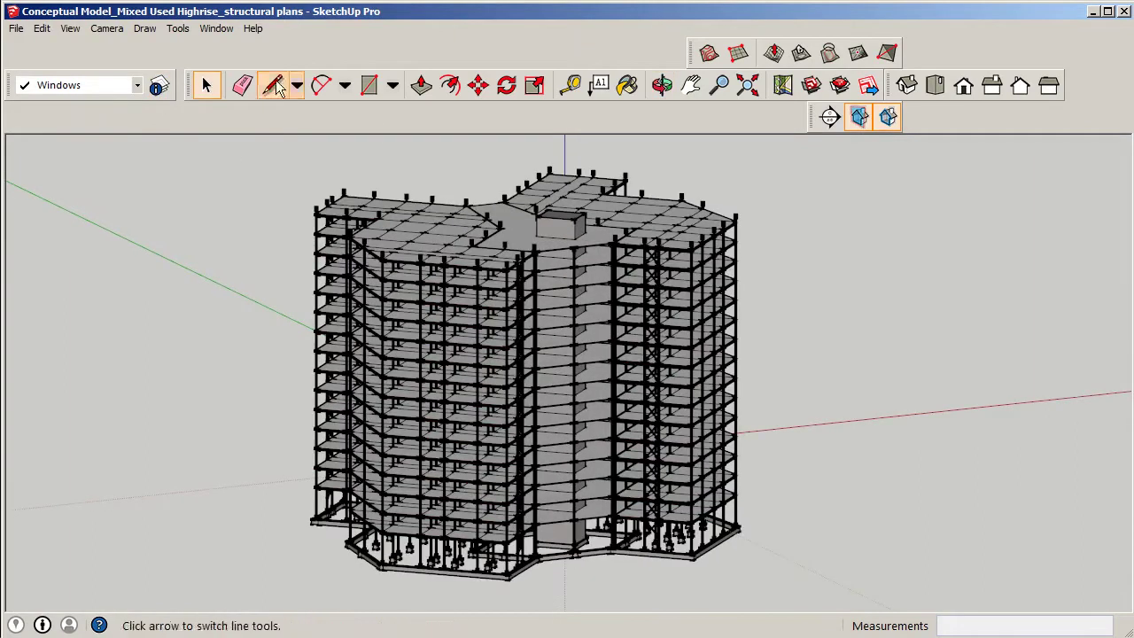
# Switch the camera from parallel projection to Perspective.
pyautogui.click(92, 31)
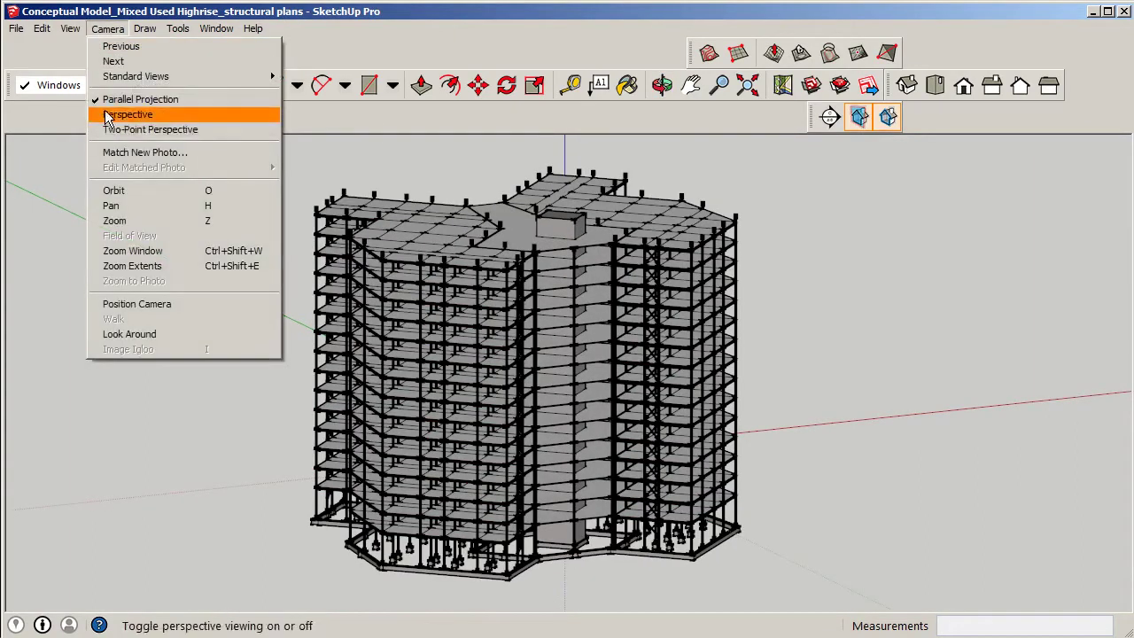
pyautogui.click(132, 111)
pyautogui.scroll(5, 560, 371)
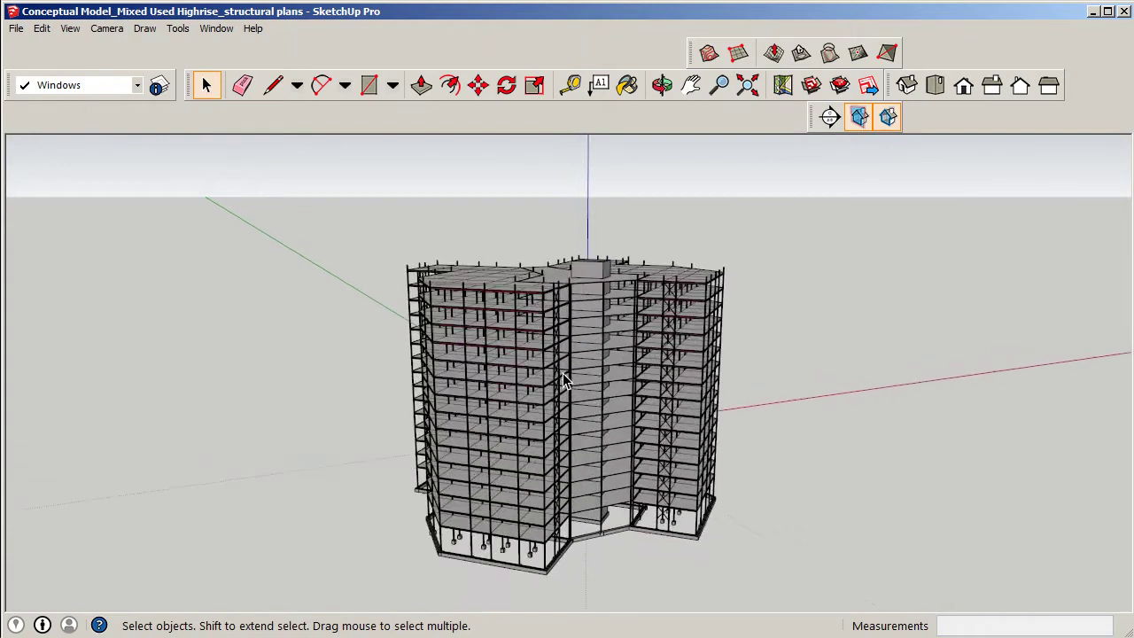
# Frame the whole structure in a low frontal perspective view with both towers and the central core visible.
pyautogui.moveTo(630, 428); pyautogui.dragTo(451, 458, button='middle')
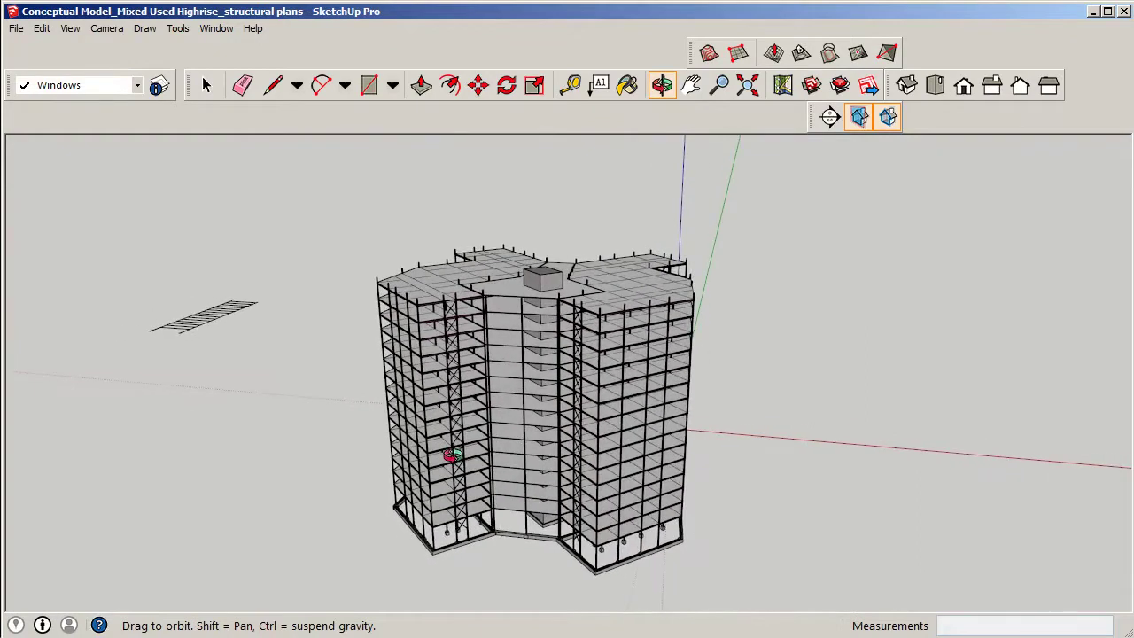
pyautogui.scroll(2, 392, 396)
pyautogui.moveTo(525, 425); pyautogui.dragTo(478, 321, button='middle')
pyautogui.scroll(-2, 638, 420)
pyautogui.moveTo(639, 420); pyautogui.dragTo(748, 424, button='middle')
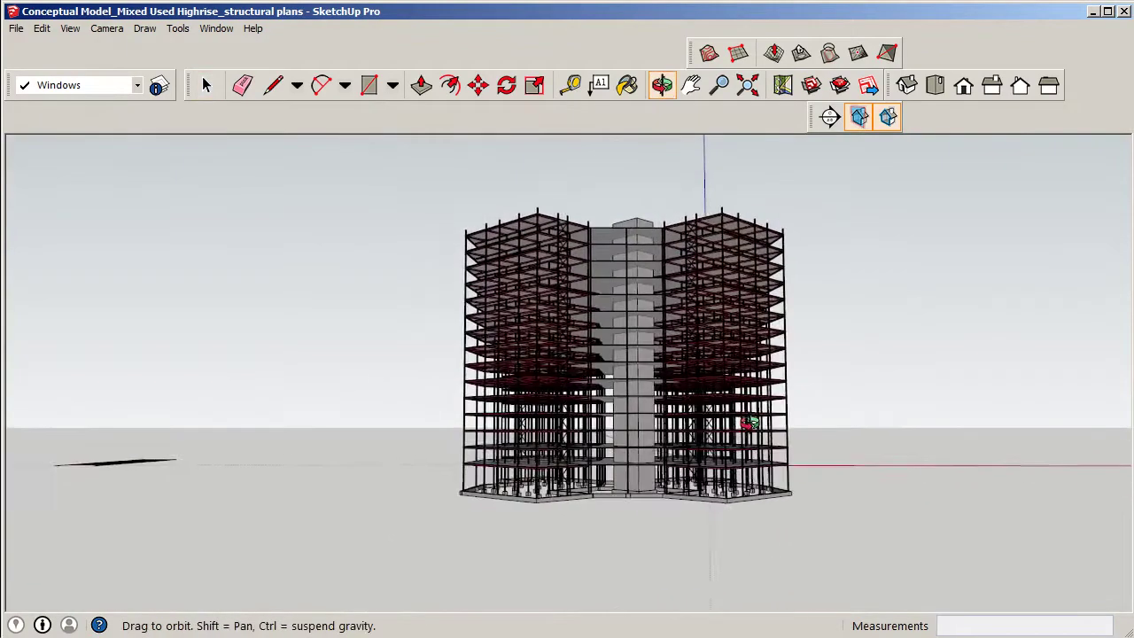
pyautogui.scroll(2, 703, 426)
pyautogui.scroll(-2, 703, 426)
pyautogui.scroll(2, 702, 426)
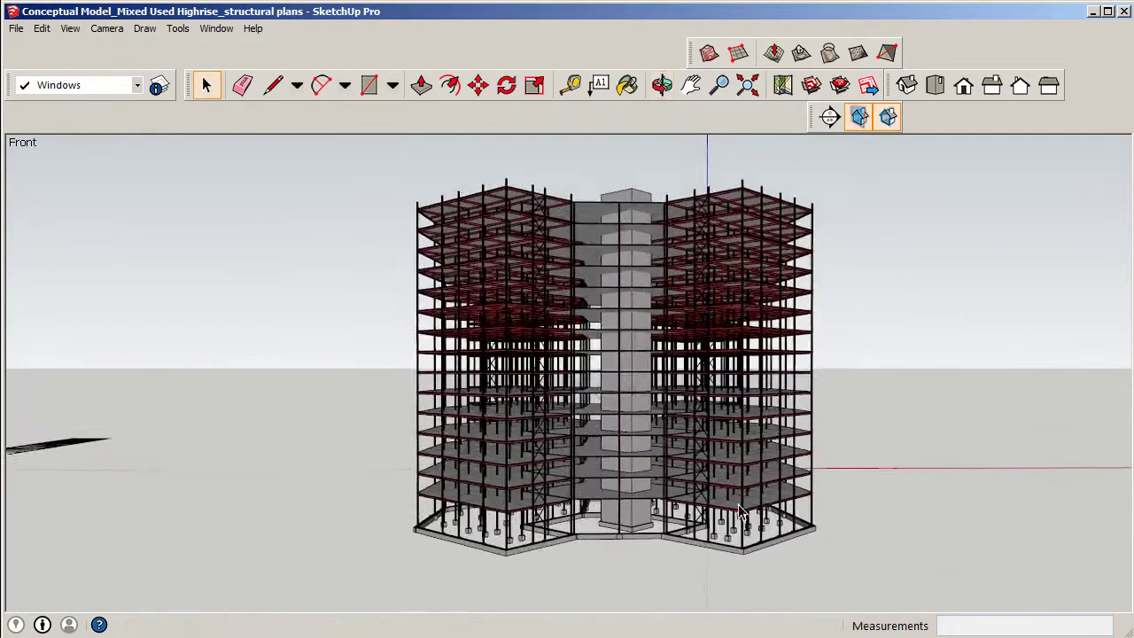
pyautogui.scroll(2, 681, 542)
pyautogui.scroll(-1, 680, 542)
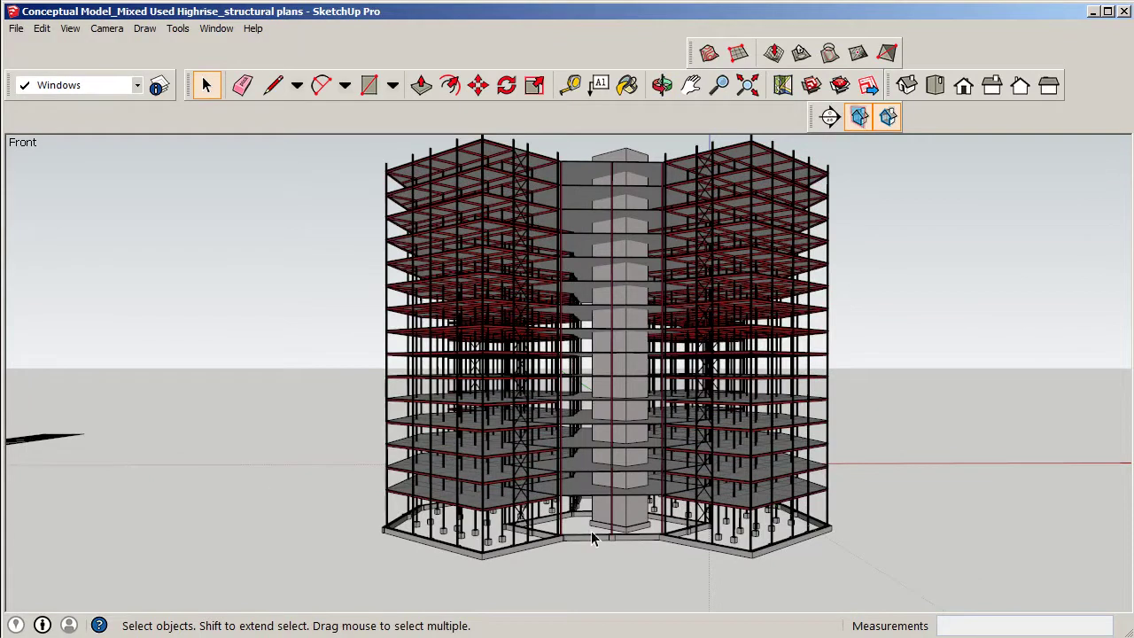
# Move the detached flat grid beside the building about 121' 8" farther away along the red axis.
pyautogui.scroll(-1, 664, 536)
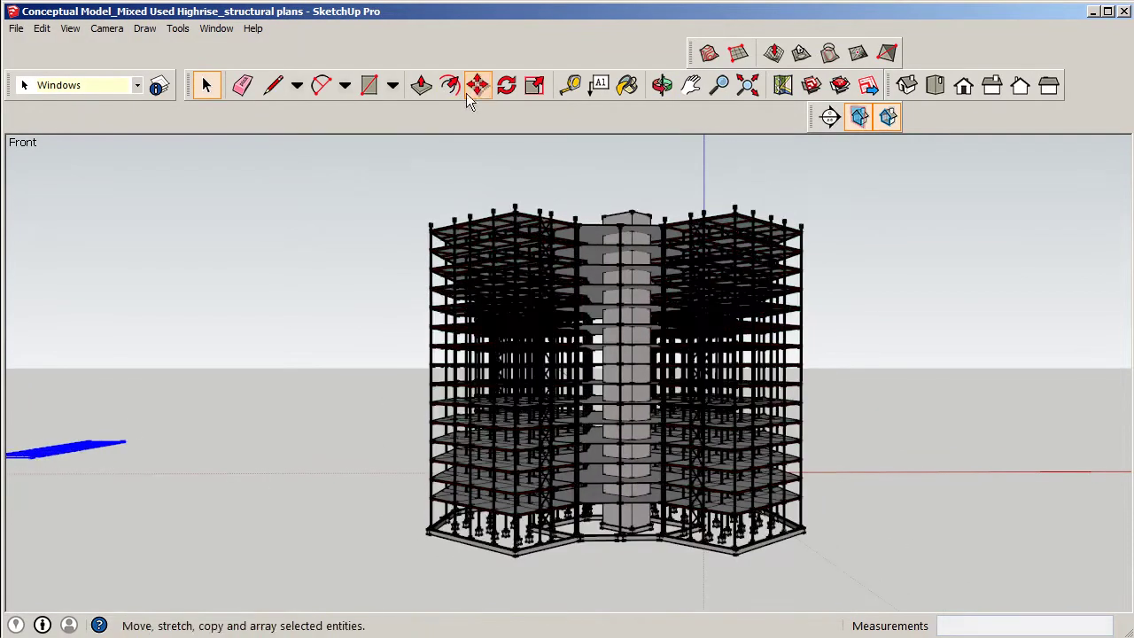
pyautogui.click(478, 85)
pyautogui.click(127, 441)
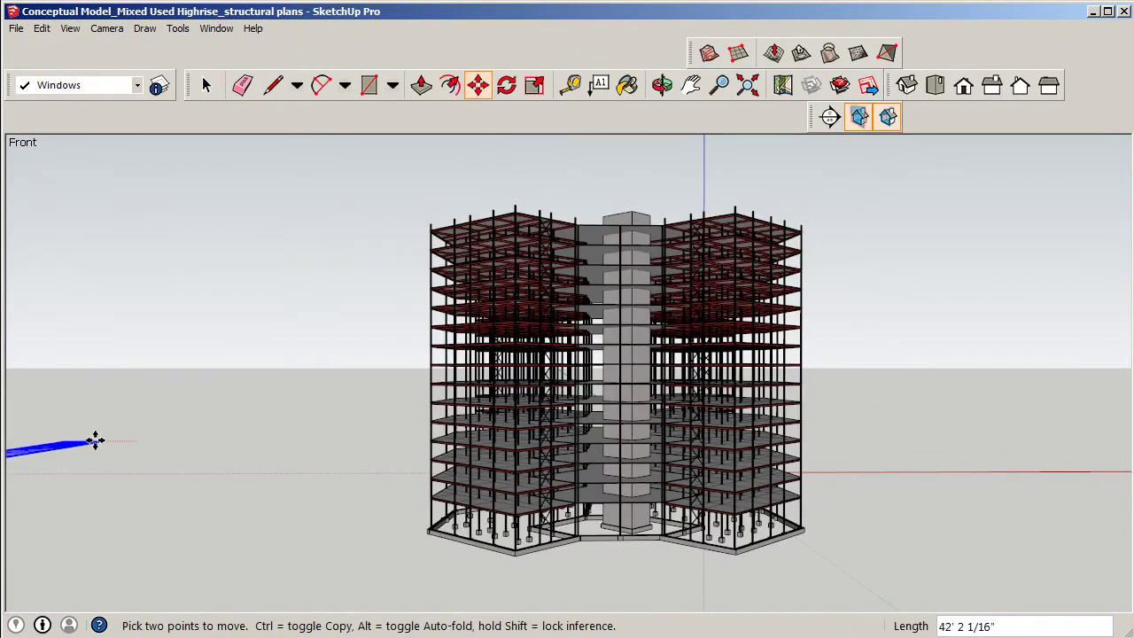
pyautogui.click(55, 442)
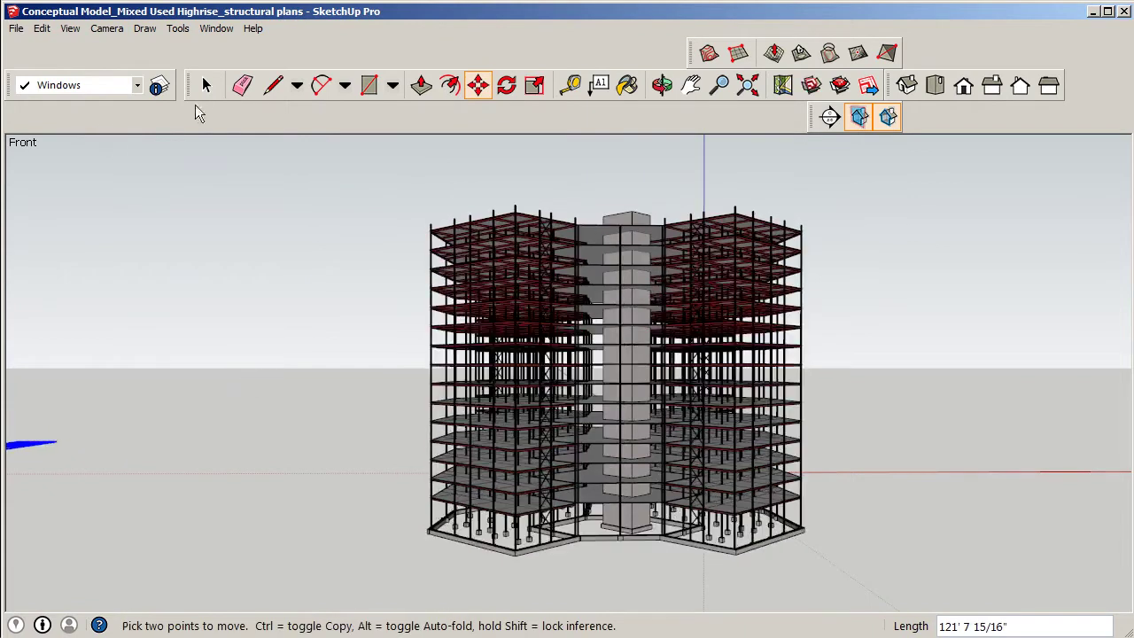
pyautogui.click(206, 85)
# Move the detached flat grid again along the red axis, farther from the towers and out of the frontal view.
pyautogui.scroll(2, 621, 313)
pyautogui.moveTo(620, 519); pyautogui.dragTo(620, 483, button='middle')
pyautogui.moveTo(623, 299); pyautogui.dragTo(609, 407, button='middle')
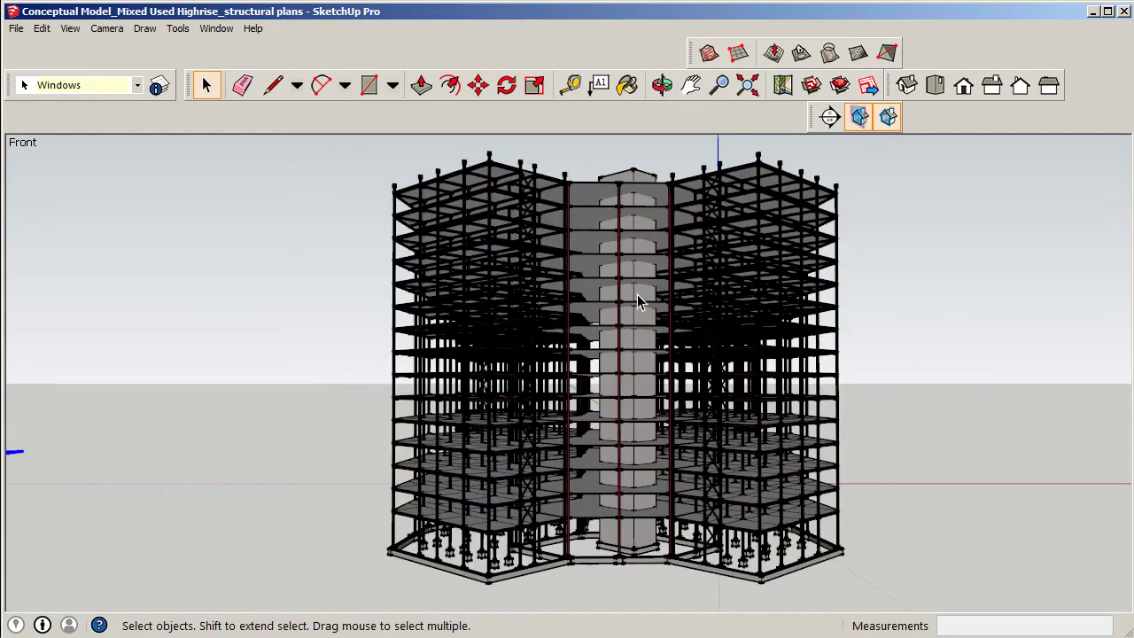
pyautogui.scroll(2, 695, 412)
pyautogui.moveTo(732, 440); pyautogui.dragTo(637, 477, button='middle')
pyautogui.scroll(1, 638, 492)
pyautogui.scroll(-2, 854, 501)
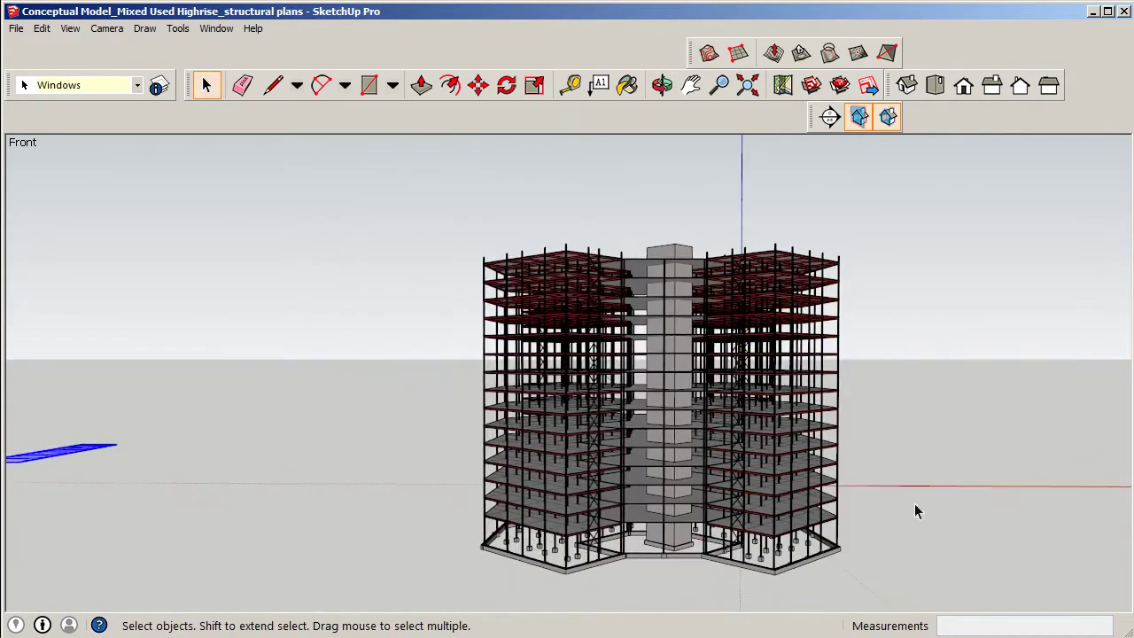
pyautogui.click(477, 84)
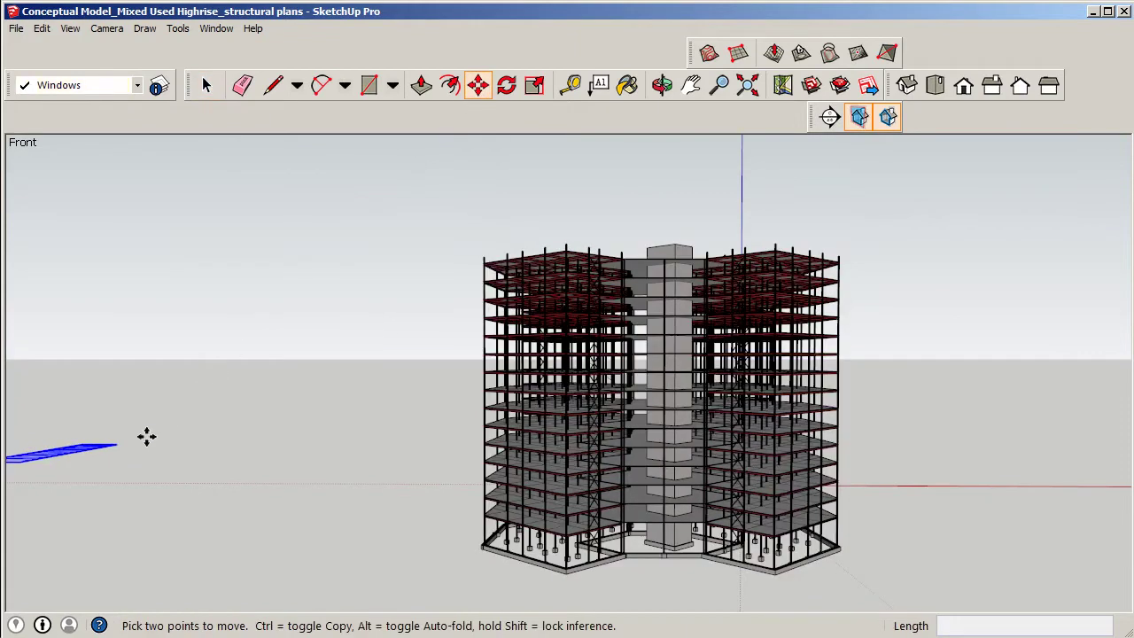
pyautogui.click(124, 443)
pyautogui.click(27, 443)
pyautogui.click(206, 84)
# Save a frontal perspective of the whole structure, both towers and core, as a scene named "Overall Structure".
pyautogui.scroll(3, 687, 426)
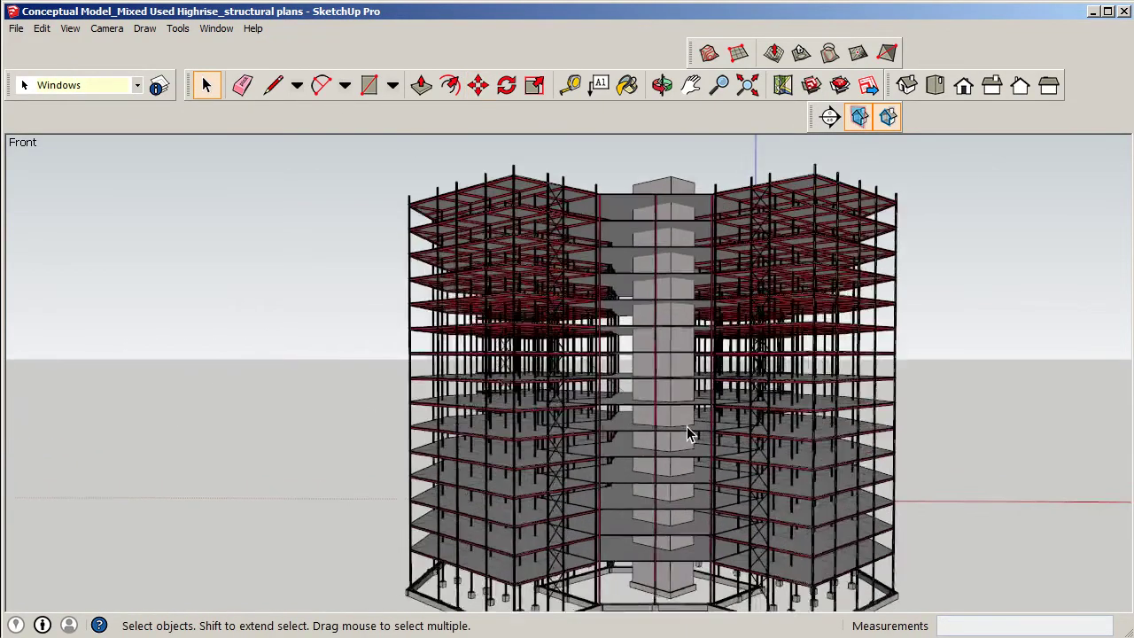
pyautogui.moveTo(601, 344); pyautogui.dragTo(651, 486, button='middle')
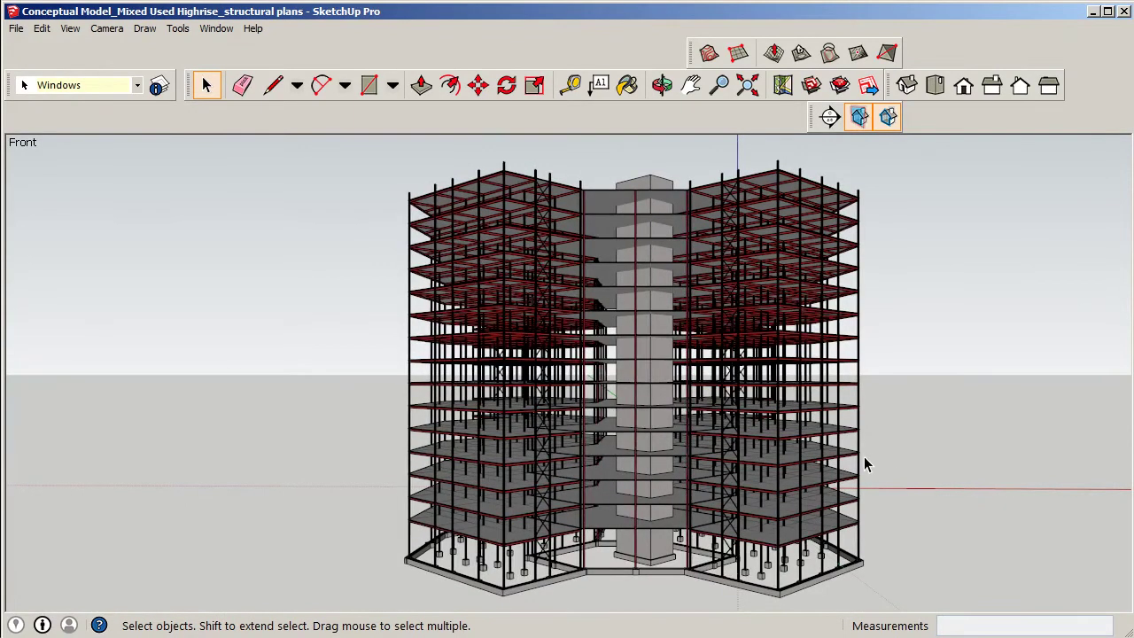
pyautogui.scroll(2, 866, 456)
pyautogui.scroll(-2, 572, 410)
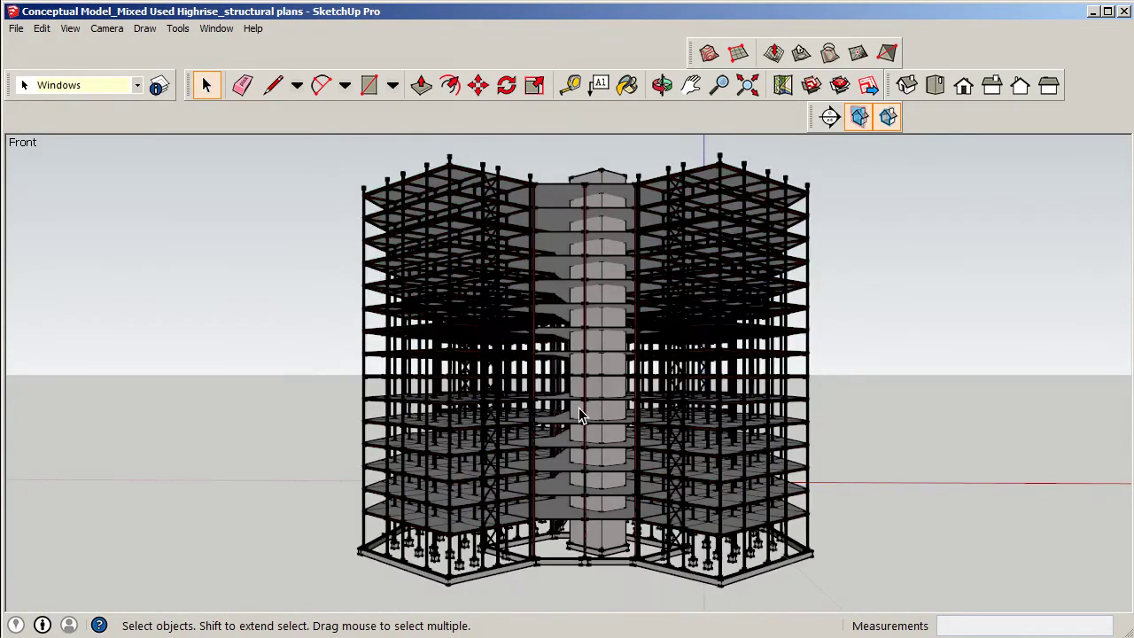
pyautogui.click(215, 29)
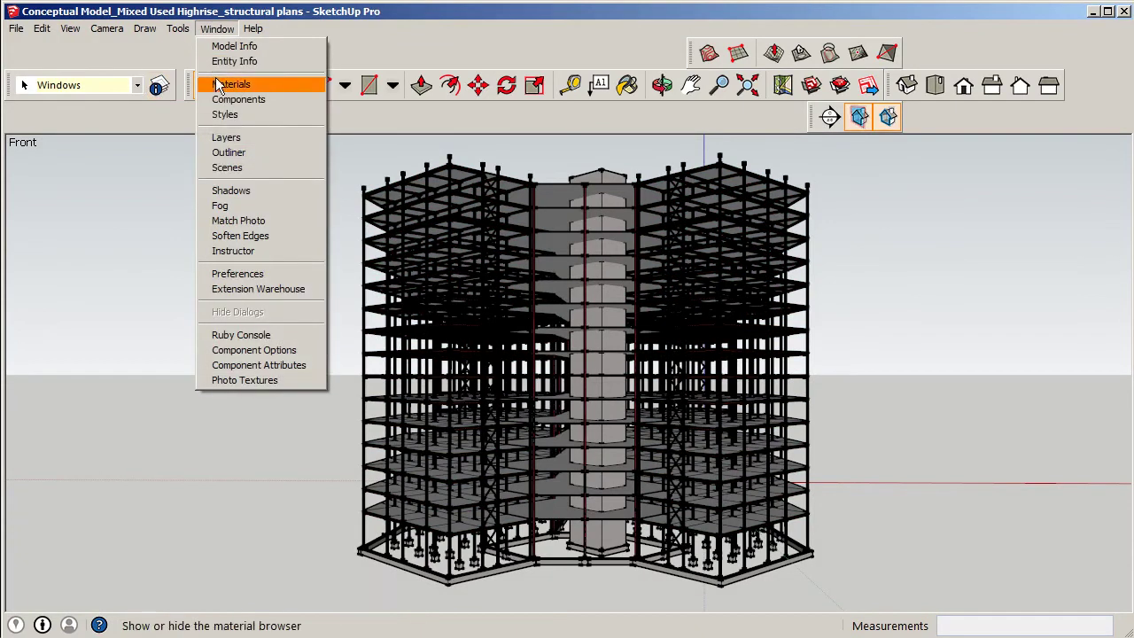
pyautogui.click(226, 171)
pyautogui.click(66, 216)
pyautogui.click(147, 443)
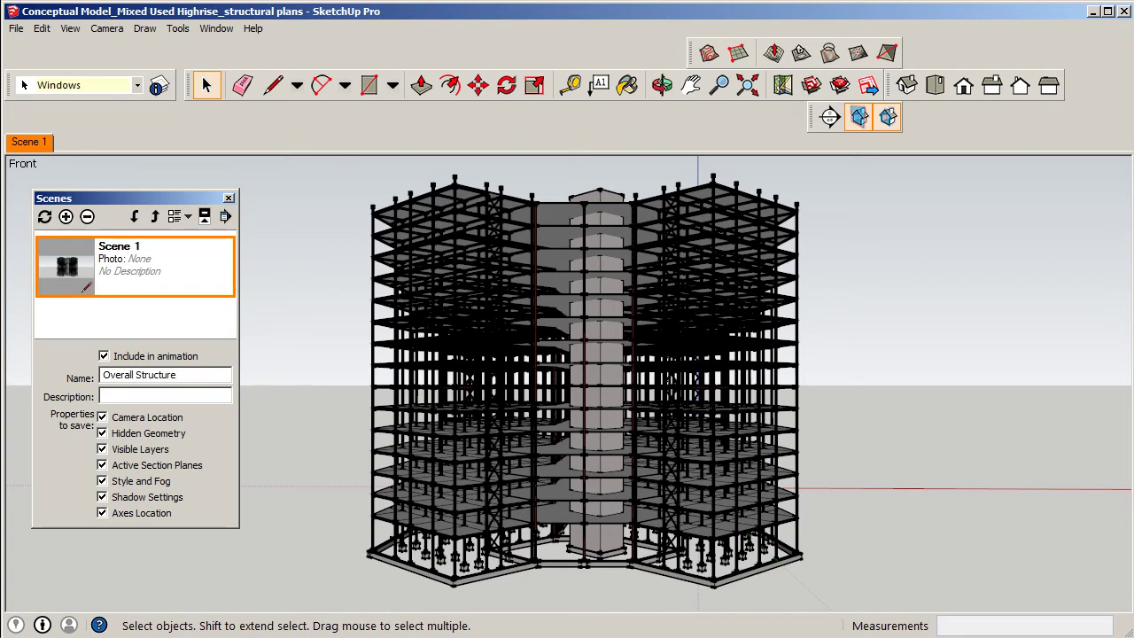
pyautogui.press('Return')
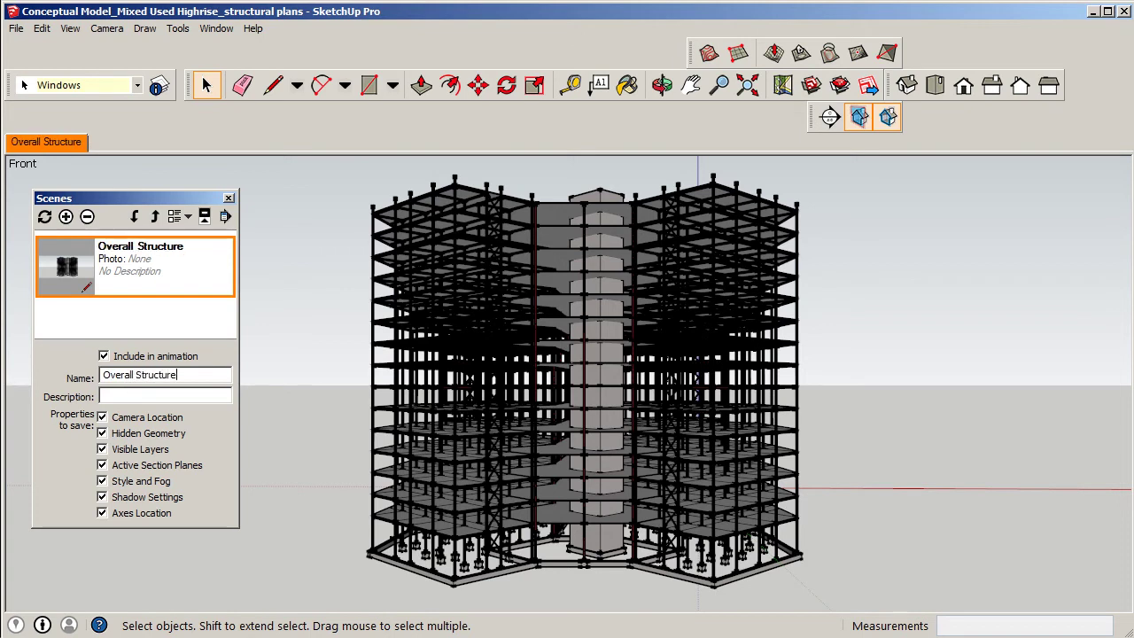
pyautogui.click(229, 198)
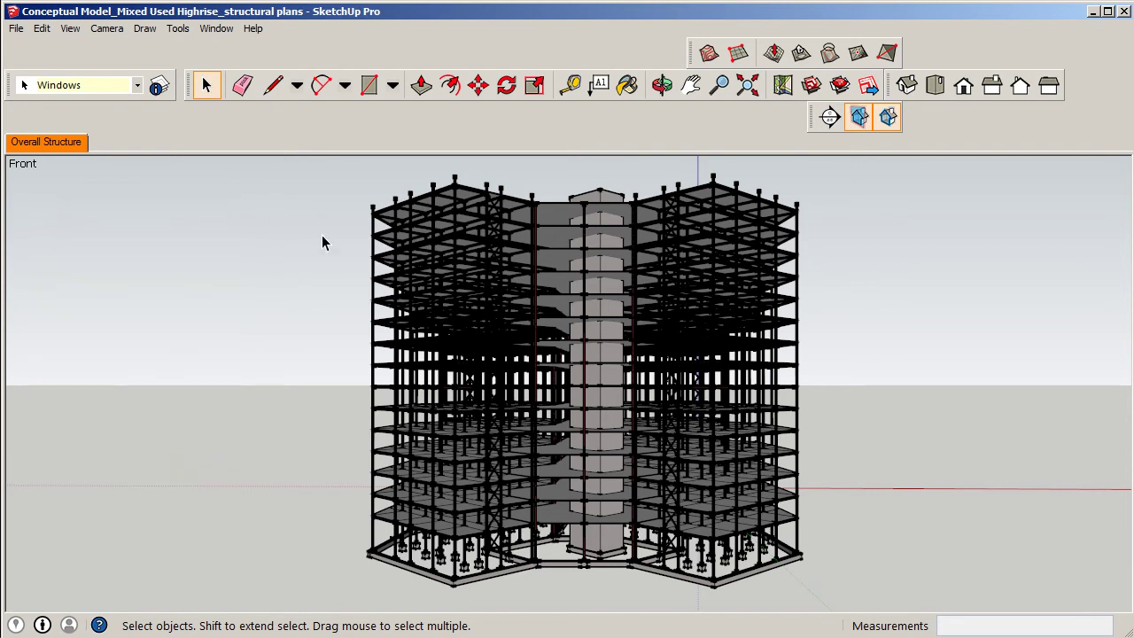
# Examine the towers' upper floors from several sides to find a suitable beam-to-column corner connection.
pyautogui.moveTo(508, 262); pyautogui.dragTo(583, 413, button='middle')
pyautogui.moveTo(846, 355); pyautogui.dragTo(666, 389, button='middle')
pyautogui.scroll(5, 653, 403)
pyautogui.scroll(4, 647, 363)
pyautogui.moveTo(645, 351); pyautogui.dragTo(742, 253, button='middle')
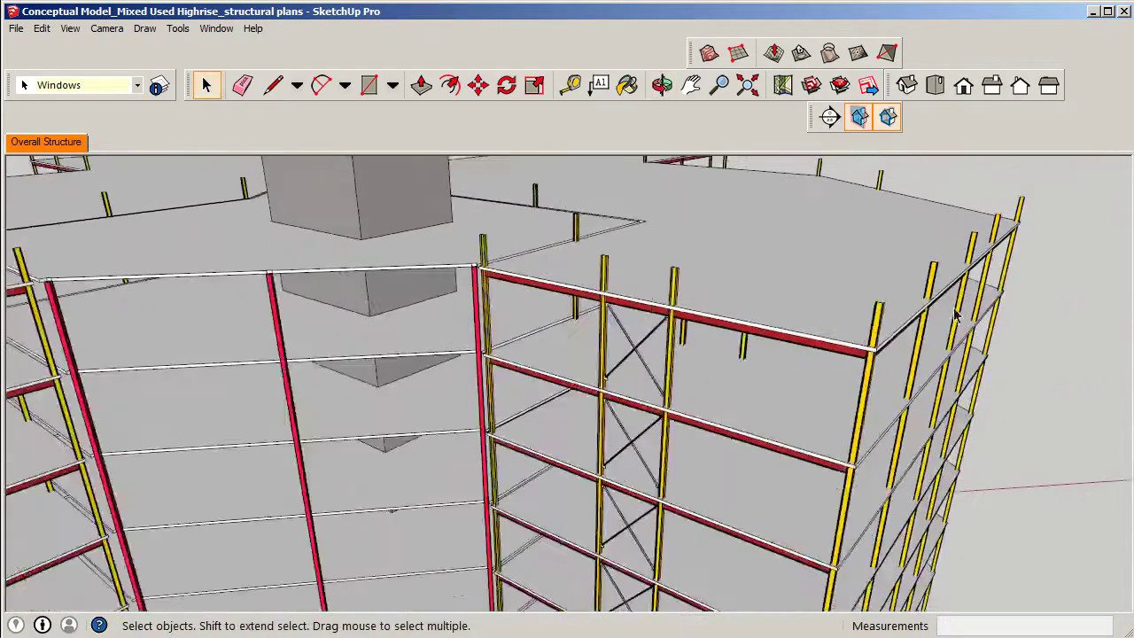
pyautogui.scroll(-5, 906, 321)
pyautogui.scroll(-2, 403, 364)
pyautogui.moveTo(403, 364); pyautogui.dragTo(676, 314, button='middle')
pyautogui.scroll(3, 816, 267)
pyautogui.moveTo(816, 267); pyautogui.dragTo(657, 316, button='middle')
pyautogui.moveTo(383, 335); pyautogui.dragTo(331, 344, button='middle')
pyautogui.scroll(-5, 815, 334)
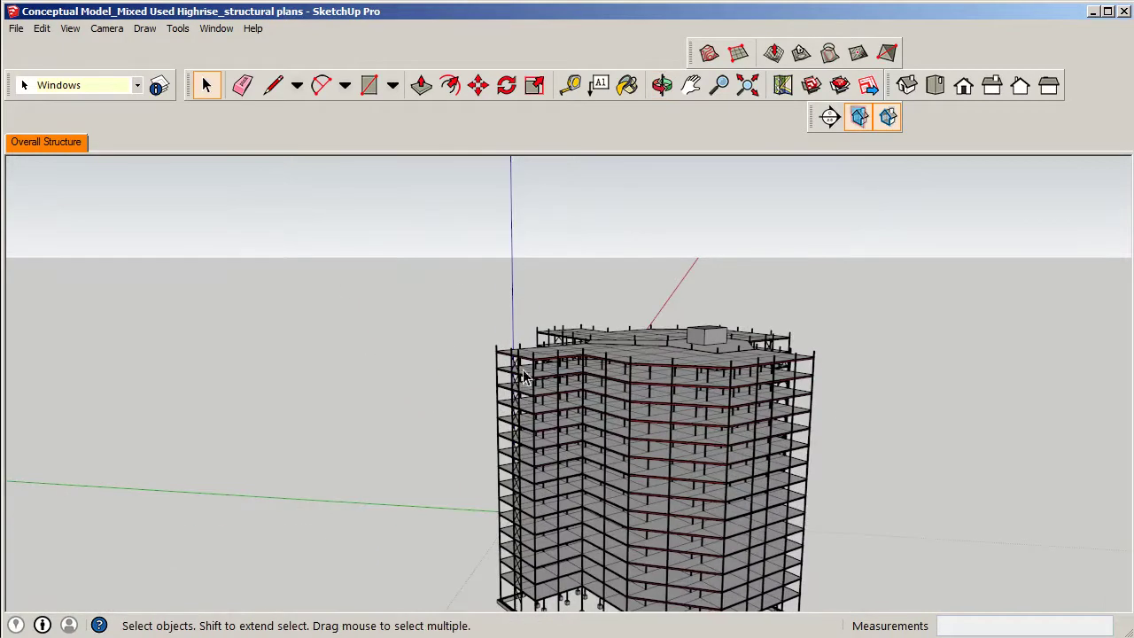
pyautogui.scroll(-6, 549, 384)
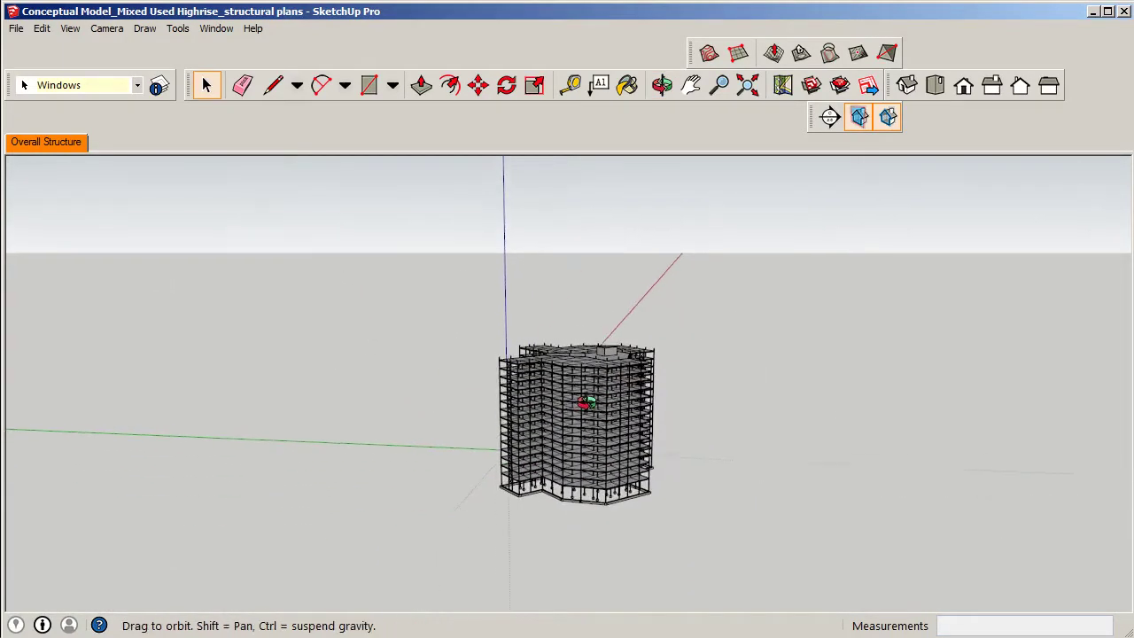
pyautogui.scroll(3, 549, 384)
pyautogui.scroll(4, 554, 387)
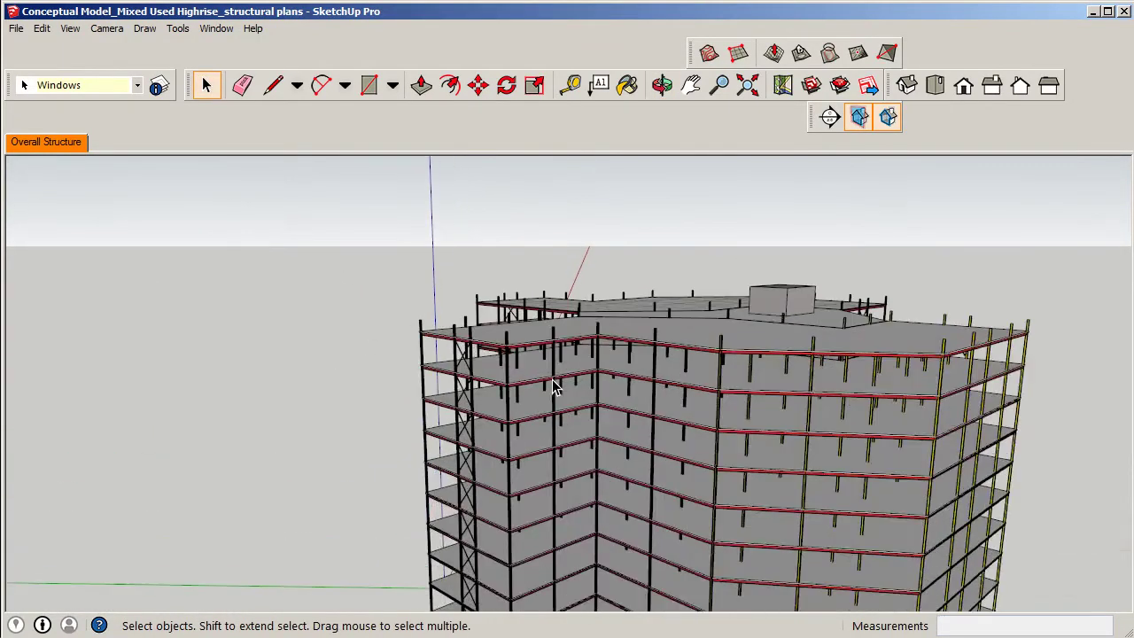
# Frame a close-up of a bolted corner connection under the top slab, where two red beams meet a yellow column.
pyautogui.scroll(5, 554, 387)
pyautogui.moveTo(484, 339); pyautogui.dragTo(174, 302, button='middle')
pyautogui.scroll(5, 225, 328)
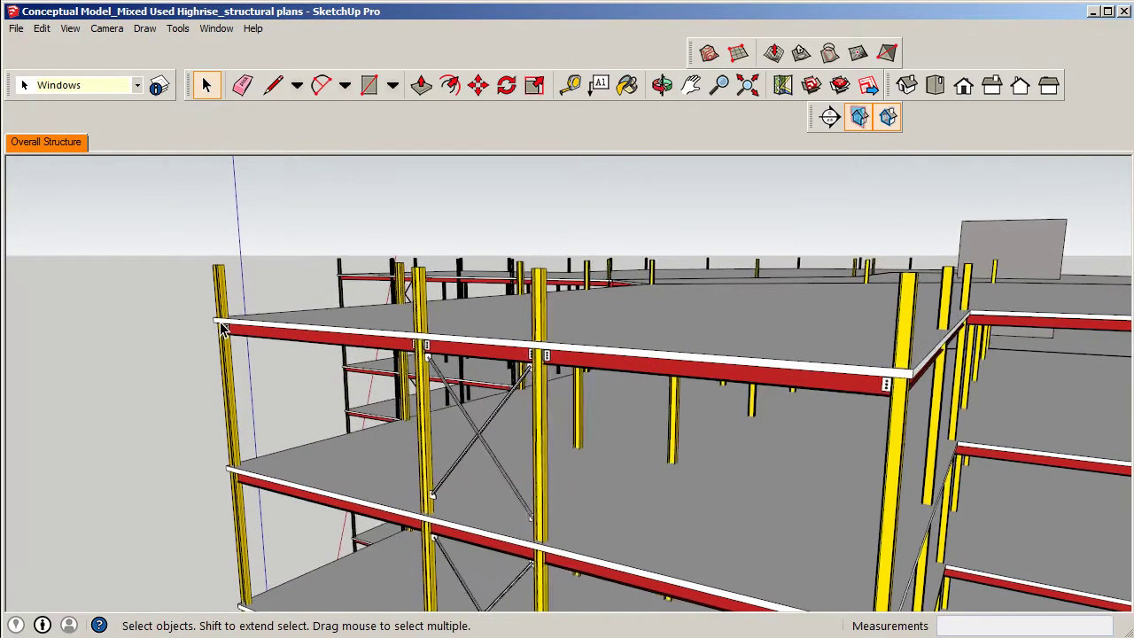
pyautogui.scroll(3, 226, 333)
pyautogui.moveTo(225, 324); pyautogui.dragTo(36, 327, button='middle')
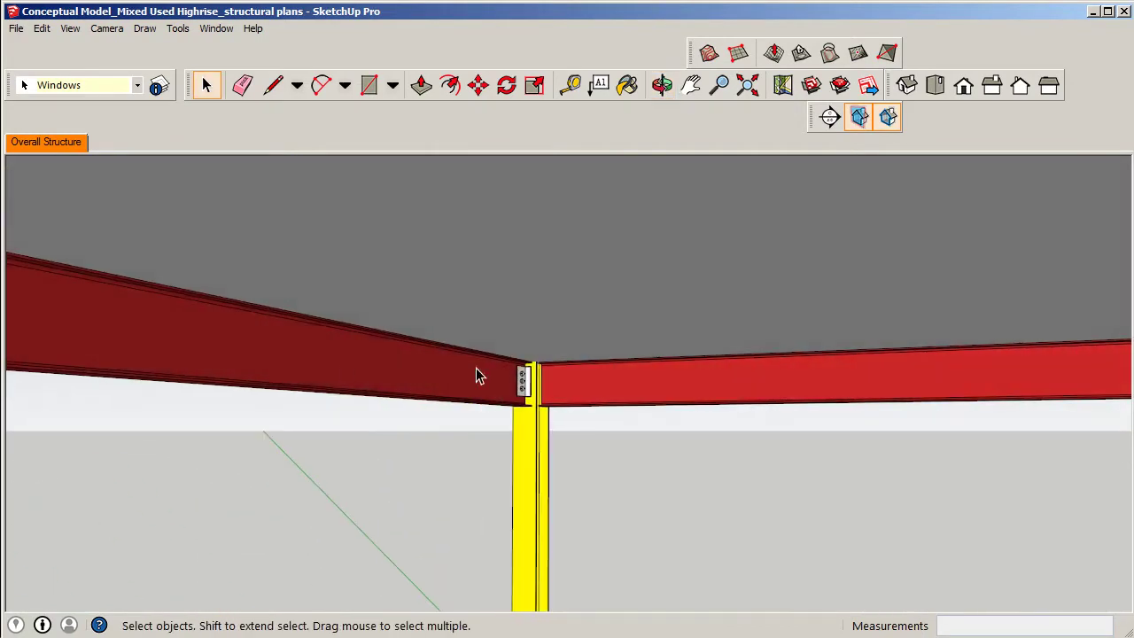
pyautogui.moveTo(529, 380); pyautogui.dragTo(469, 376, button='middle')
pyautogui.scroll(1, 481, 347)
pyautogui.scroll(1, 482, 375)
pyautogui.moveTo(546, 417); pyautogui.dragTo(515, 381, button='middle')
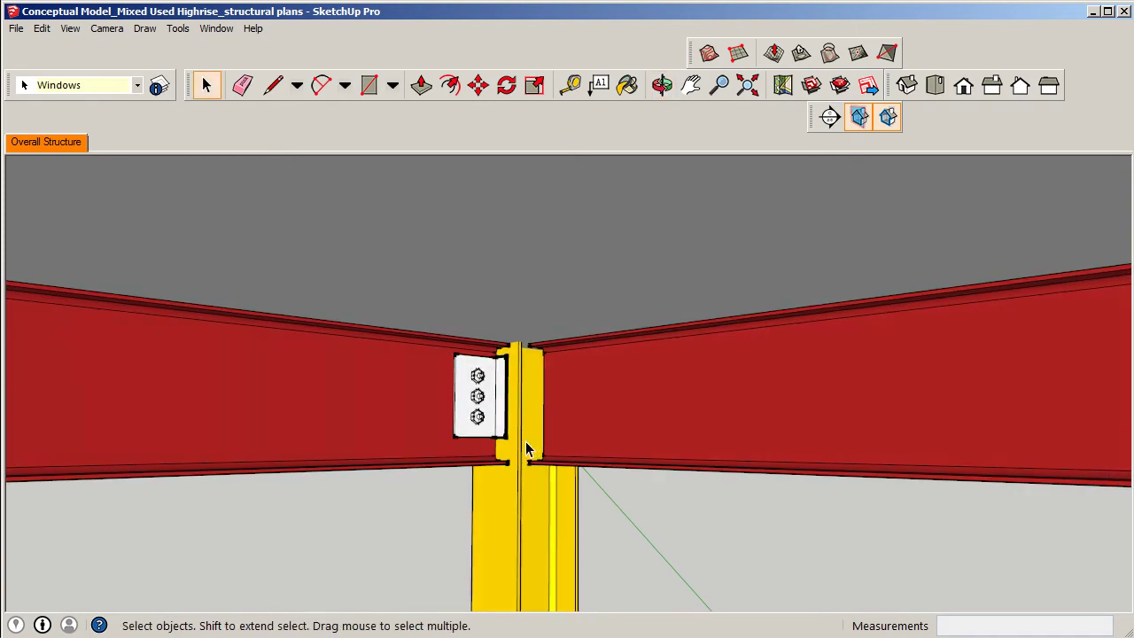
pyautogui.scroll(1, 372, 267)
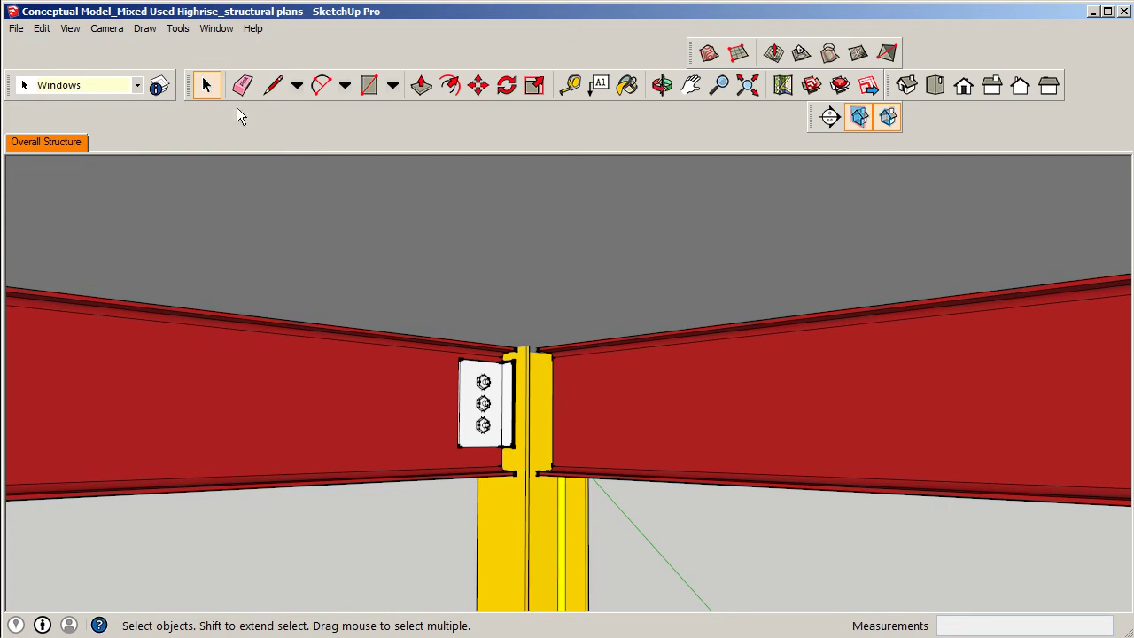
# Save the corner connection view as a new scene named "Connection Detail typical" without saving style changes, and close the scene manager.
pyautogui.click(217, 29)
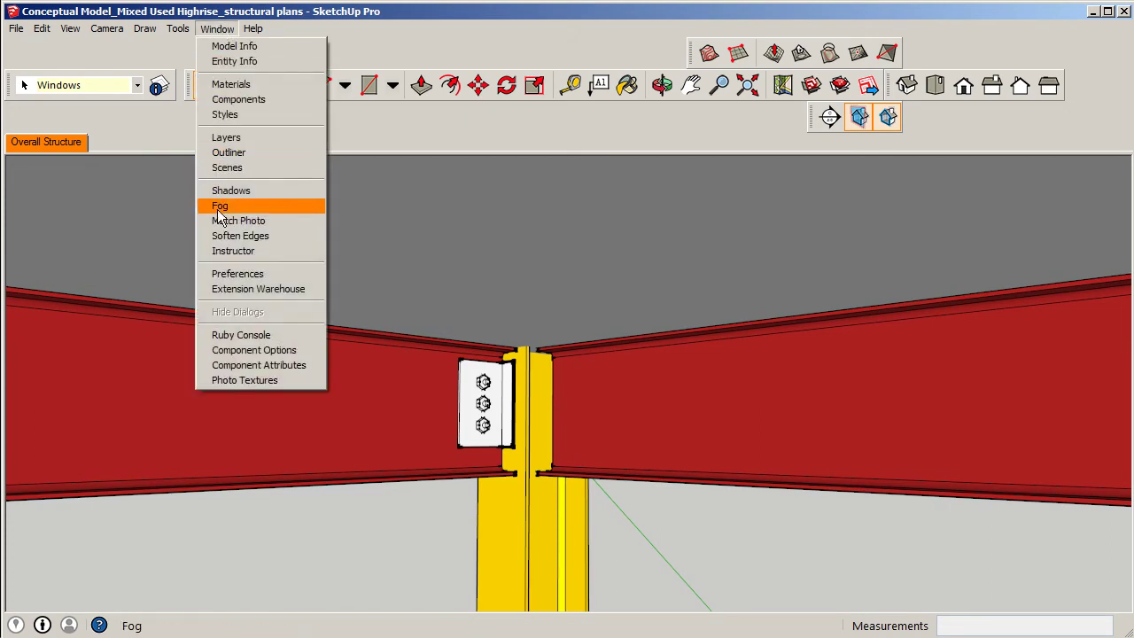
pyautogui.click(265, 168)
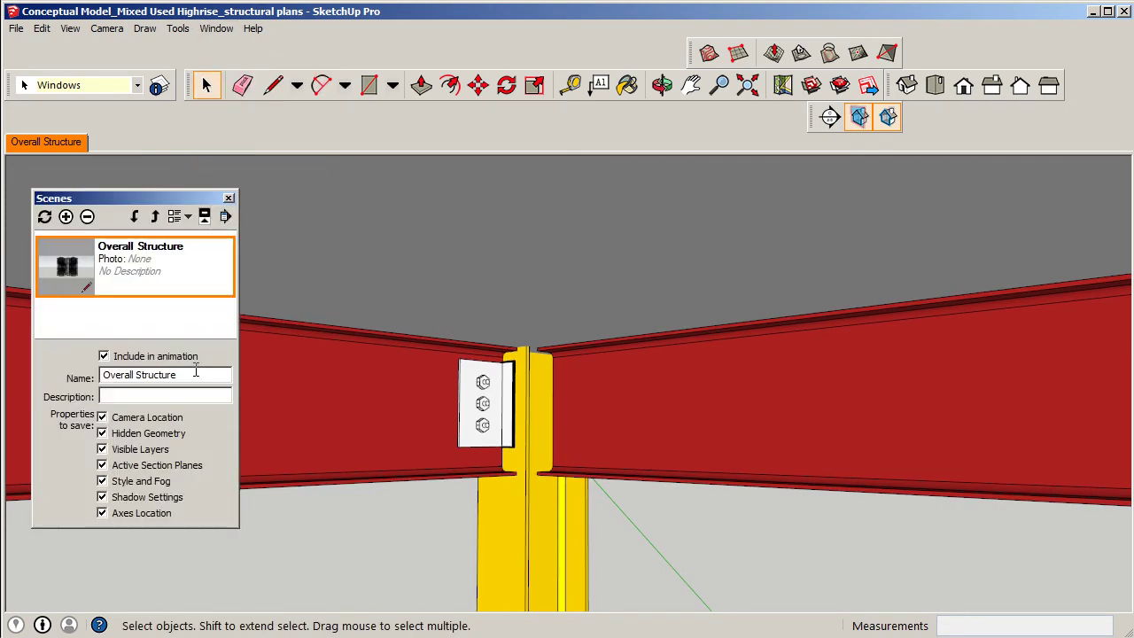
pyautogui.click(66, 216)
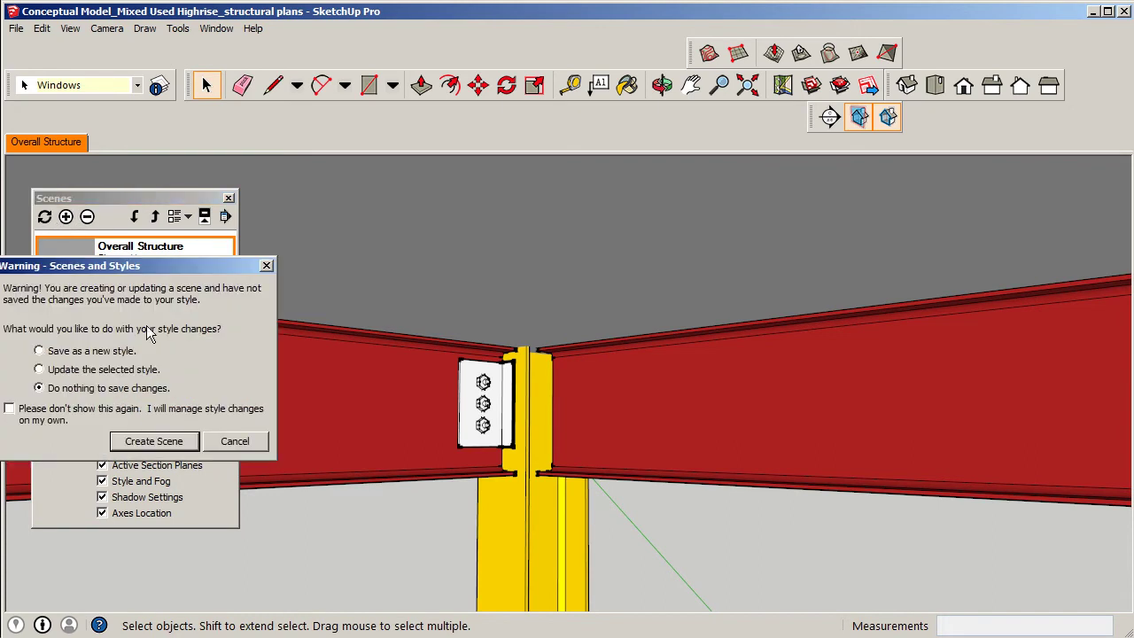
pyautogui.click(168, 441)
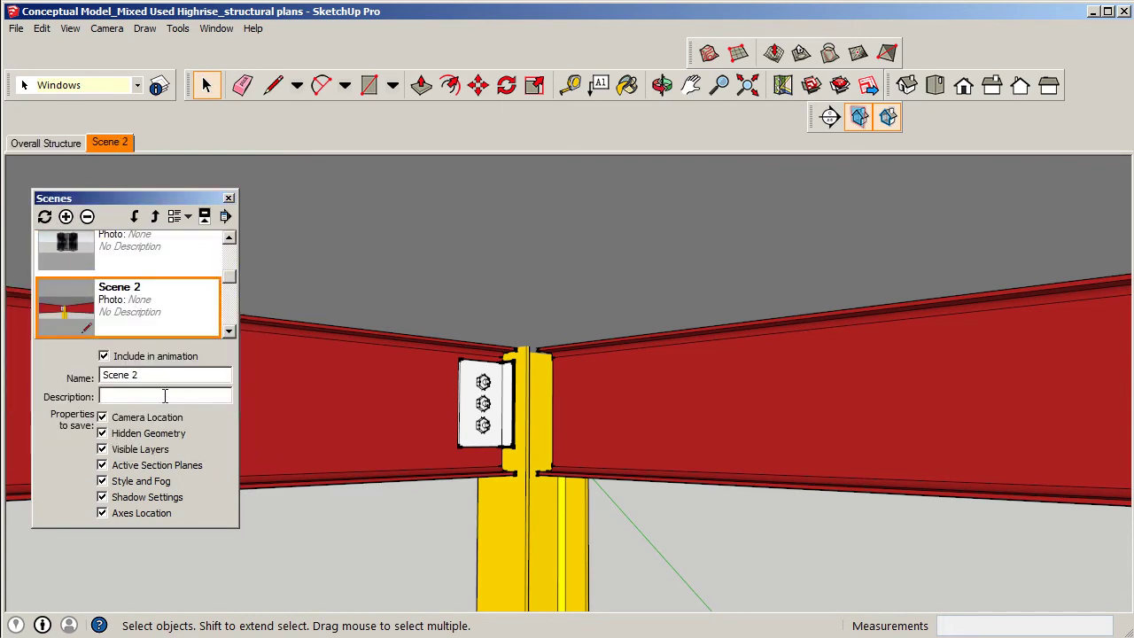
pyautogui.moveTo(147, 376); pyautogui.dragTo(46, 373)
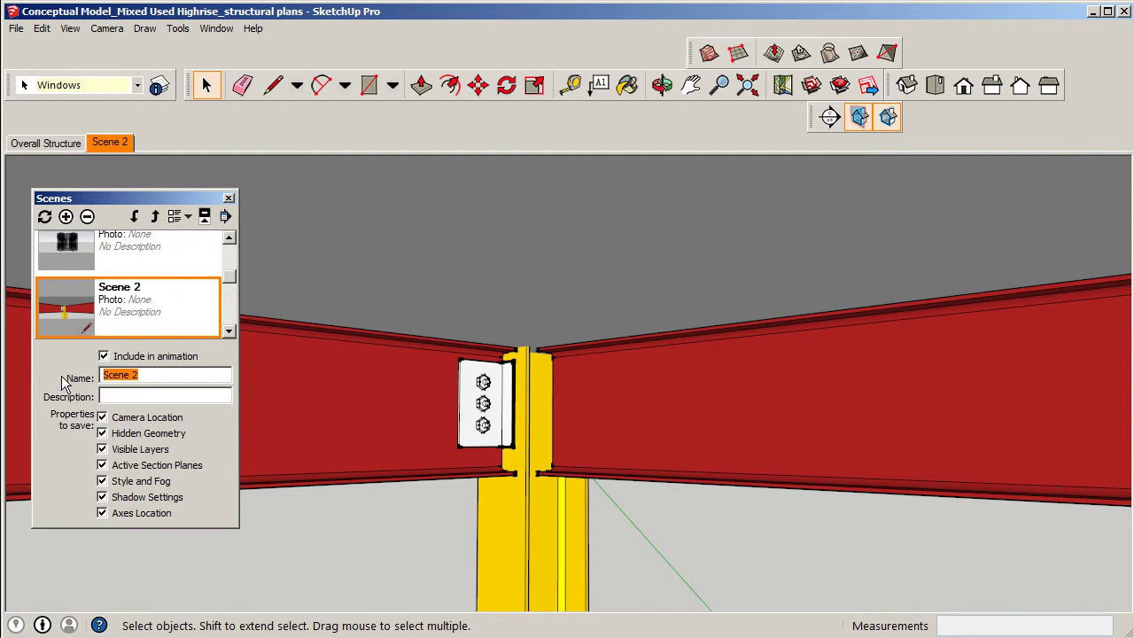
pyautogui.write('Conn')
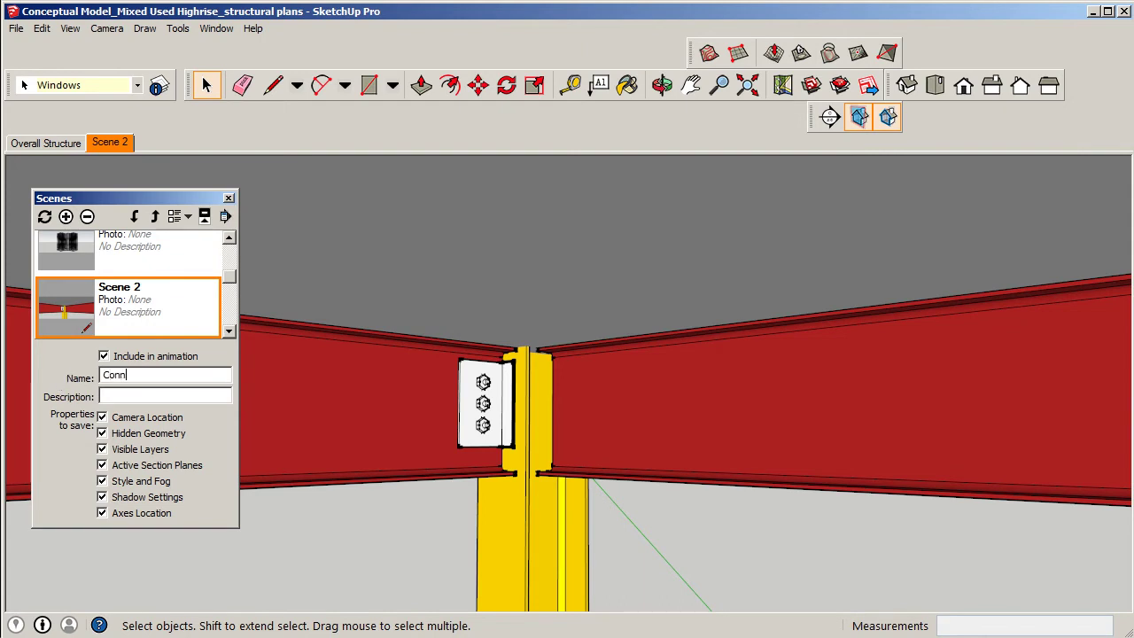
pyautogui.write('ection Detail typical')
pyautogui.press('Return')
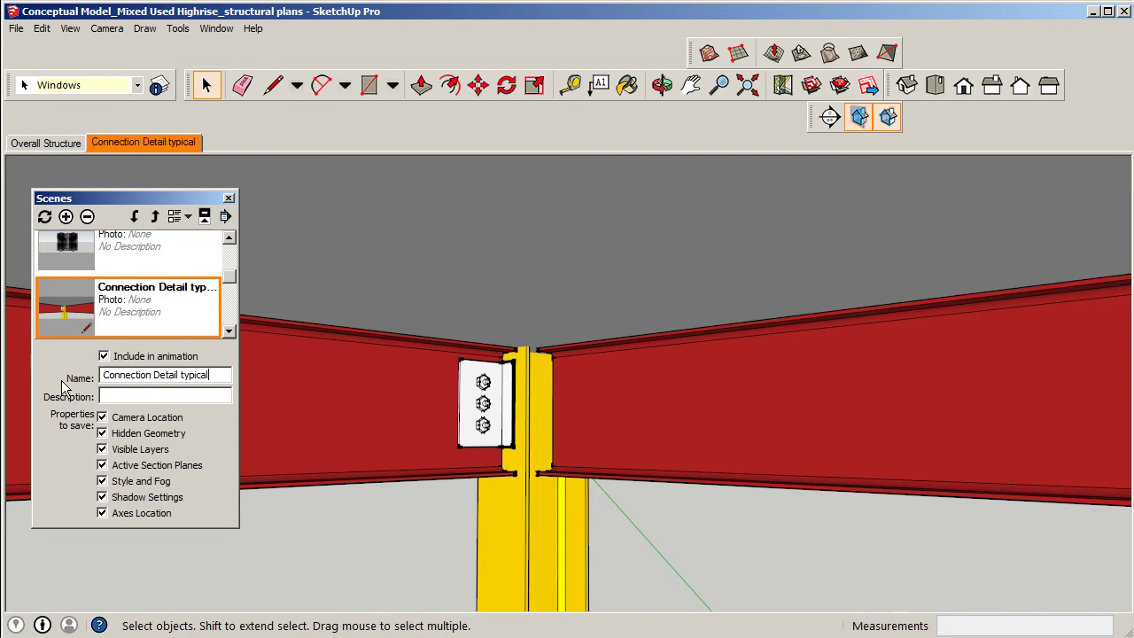
pyautogui.click(229, 197)
# Look through the upper floor's interior for a bay with cross bracing.
pyautogui.scroll(-9, 483, 432)
pyautogui.moveTo(483, 426); pyautogui.dragTo(575, 394, button='middle')
pyautogui.scroll(-6, 910, 471)
pyautogui.moveTo(767, 499); pyautogui.dragTo(576, 474, button='middle')
pyautogui.scroll(5, 349, 478)
pyautogui.scroll(-1, 349, 478)
pyautogui.moveTo(649, 546)
pyautogui.mouseDown(button='middle')
pyautogui.moveTo(592, 544)
pyautogui.moveTo(521, 576)
pyautogui.moveTo(636, 555)
pyautogui.mouseUp(button='middle')
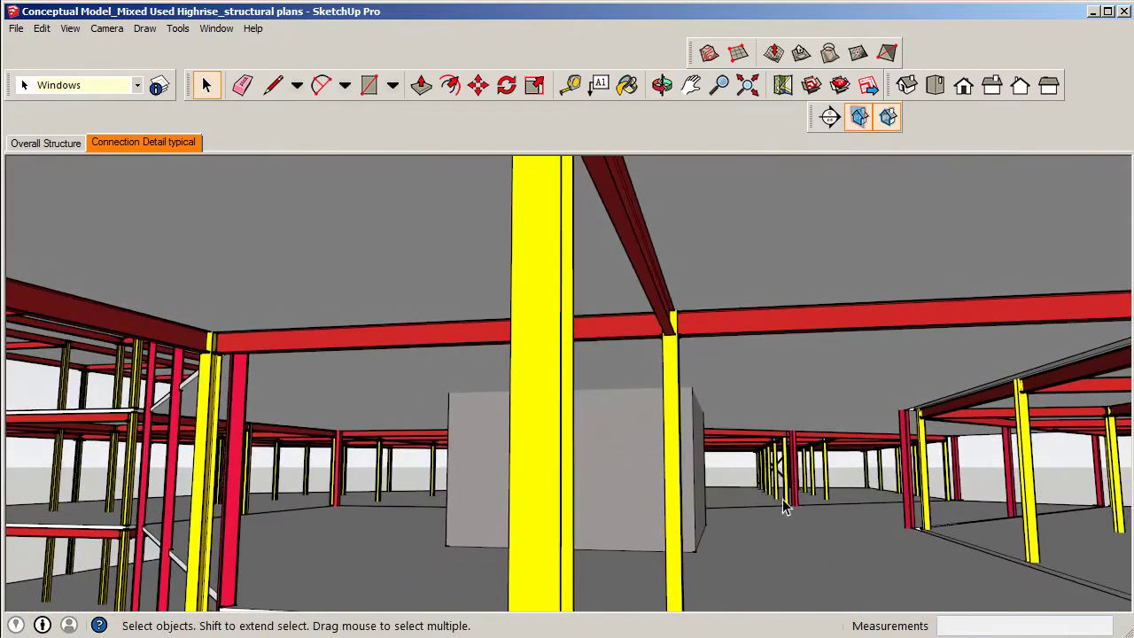
# Hide the detached flat grid that shows outside the building beyond the cross-braced bay.
pyautogui.scroll(-5, 787, 518)
pyautogui.scroll(6, 792, 460)
pyautogui.moveTo(812, 468); pyautogui.dragTo(742, 463, button='middle')
pyautogui.scroll(5, 683, 427)
pyautogui.scroll(-4, 670, 464)
pyautogui.scroll(1, 681, 426)
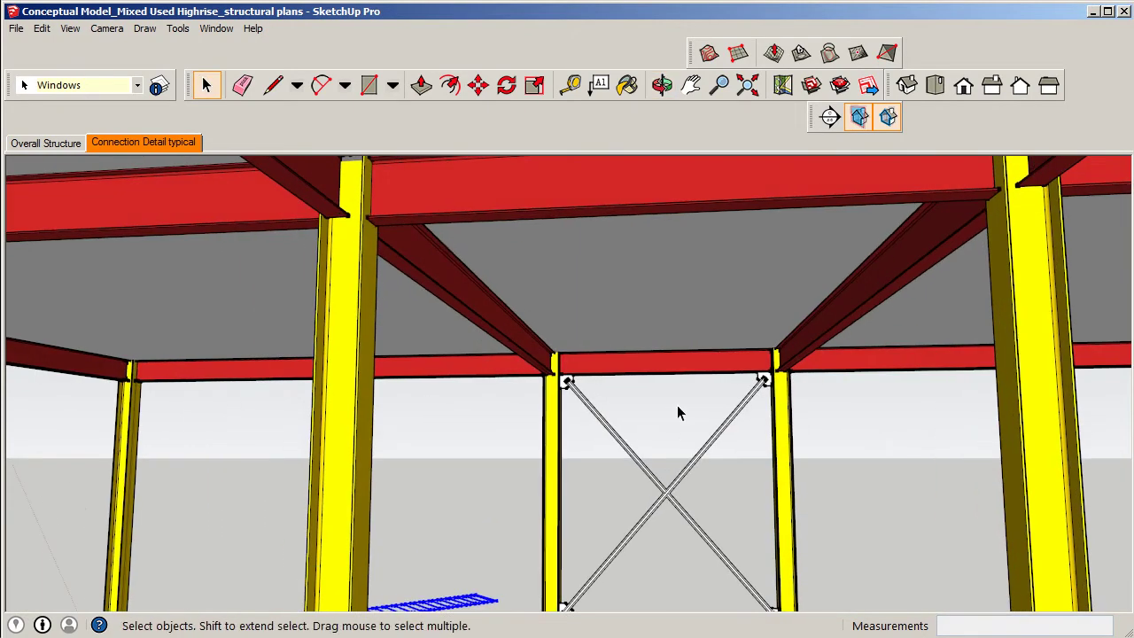
pyautogui.rightClick(469, 596)
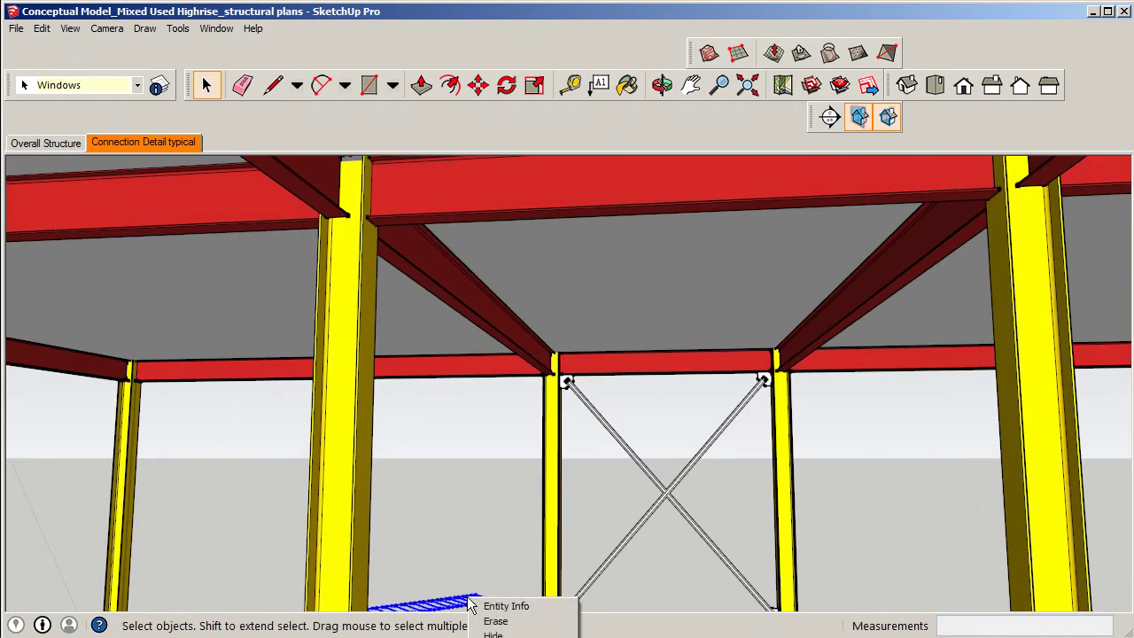
pyautogui.click(483, 631)
pyautogui.moveTo(631, 469); pyautogui.dragTo(646, 428, button='middle')
pyautogui.scroll(-1, 629, 372)
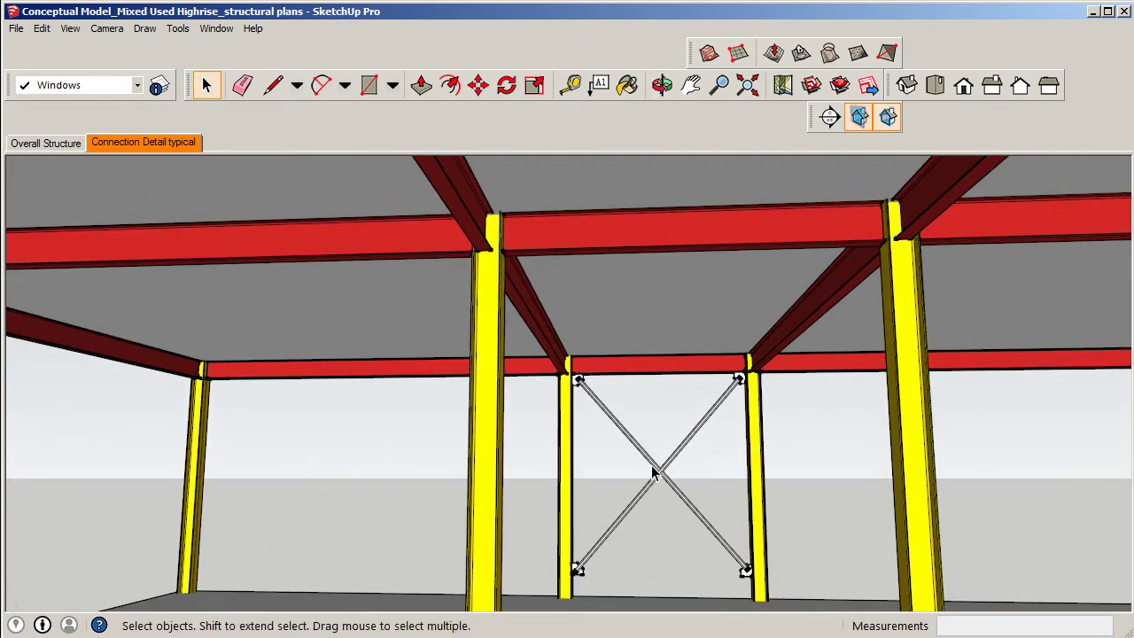
pyautogui.scroll(2, 663, 479)
pyautogui.scroll(1, 662, 473)
pyautogui.moveTo(661, 472); pyautogui.dragTo(660, 473, button='middle')
pyautogui.scroll(-2, 636, 317)
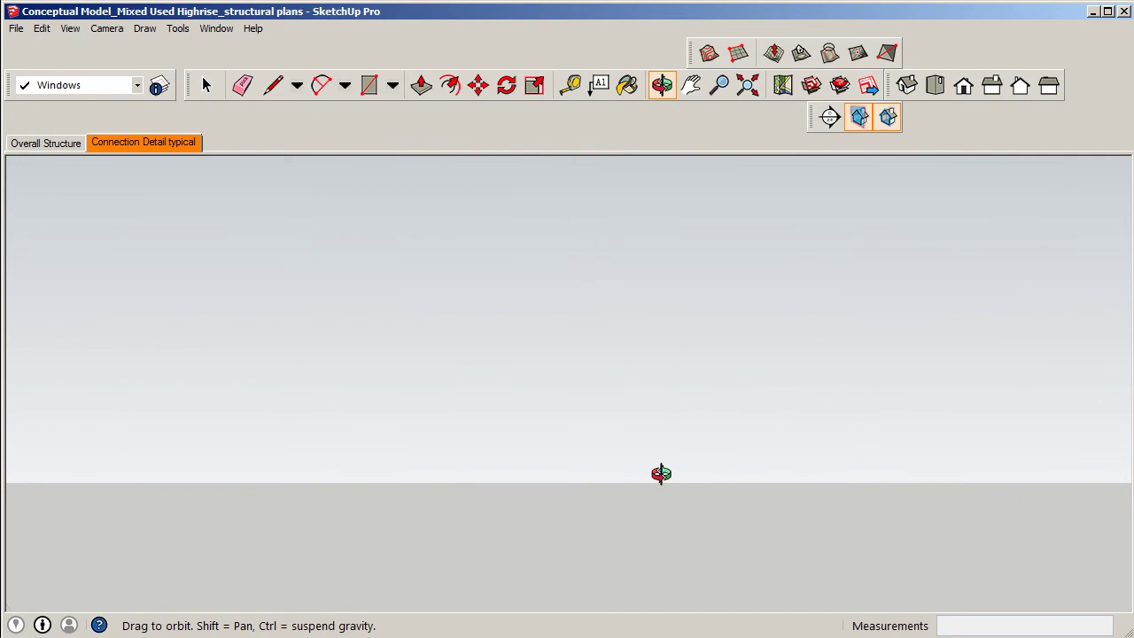
pyautogui.scroll(-5, 378, 476)
# Frame the cross-braced bay from inside the floor, showing the full X-bracing between its two yellow columns.
pyautogui.moveTo(494, 483); pyautogui.dragTo(571, 493, button='middle')
pyautogui.scroll(2, 582, 484)
pyautogui.scroll(5, 582, 483)
pyautogui.scroll(6, 571, 493)
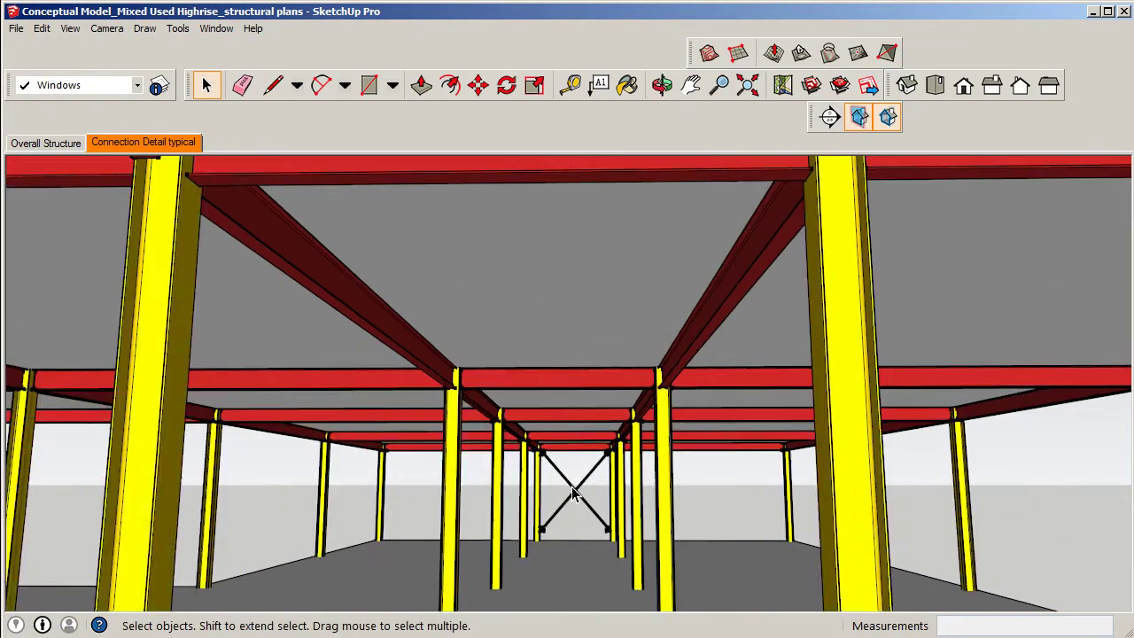
pyautogui.scroll(5, 574, 493)
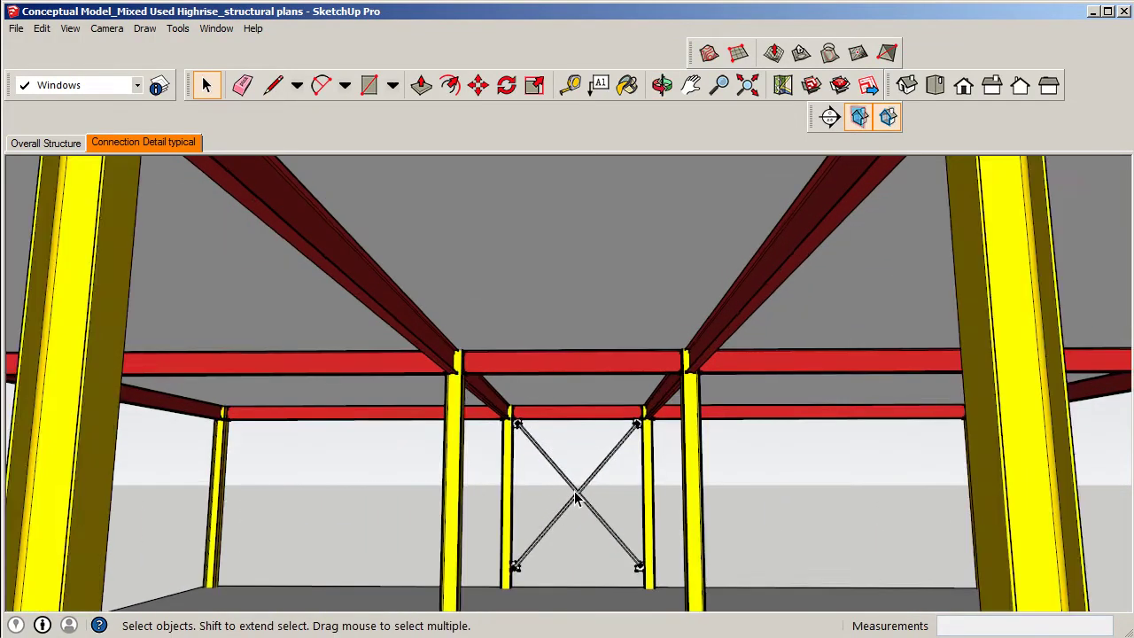
pyautogui.scroll(2, 580, 500)
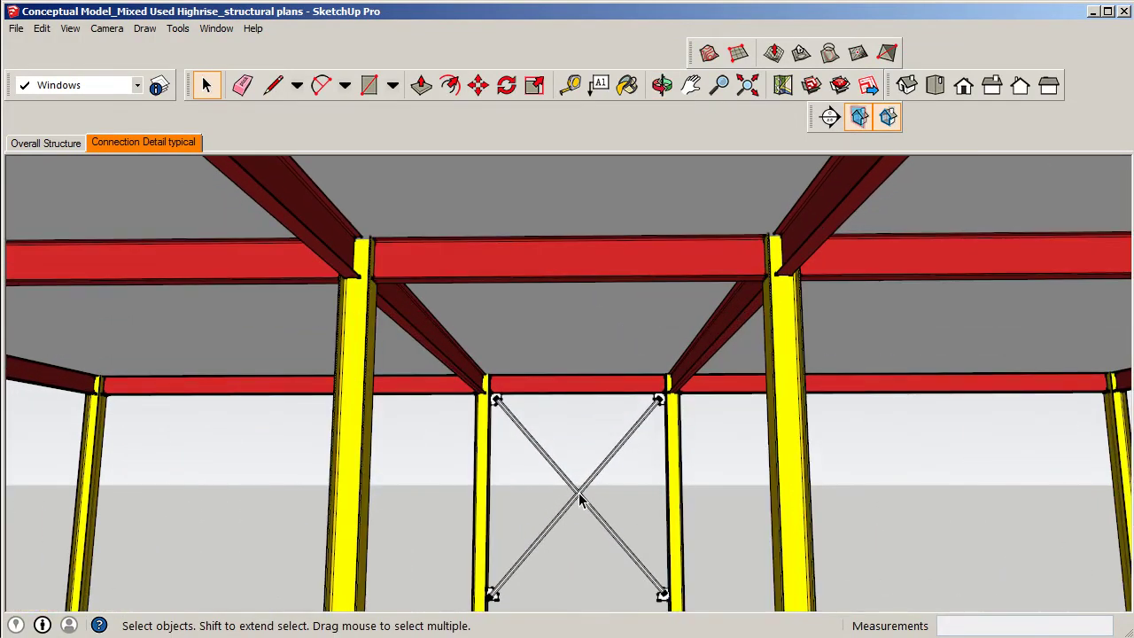
pyautogui.scroll(-1, 584, 387)
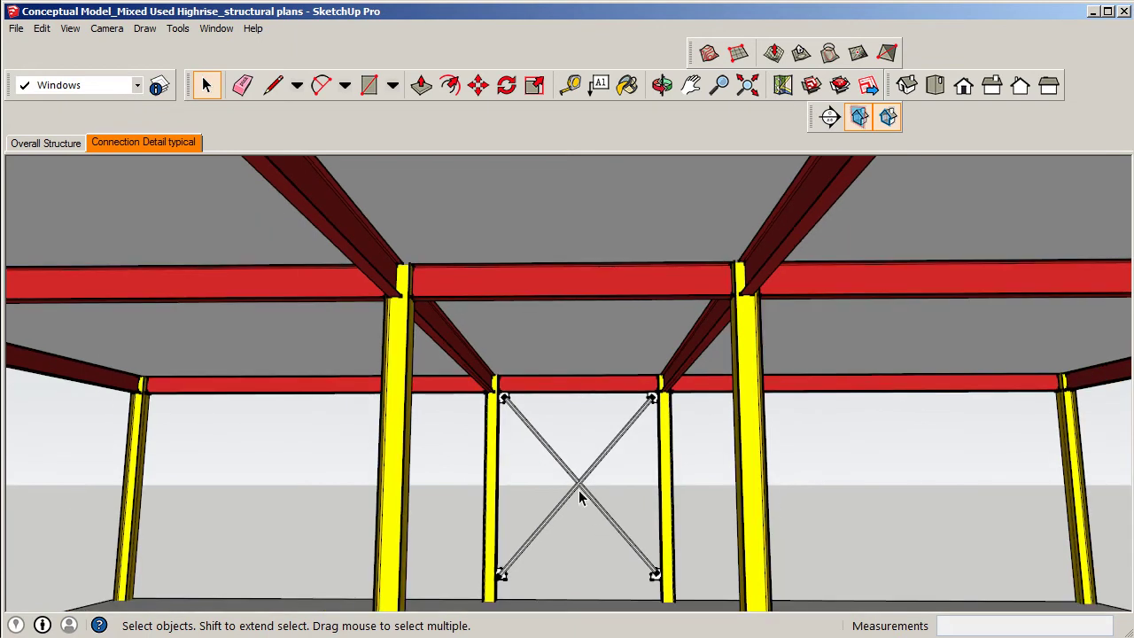
pyautogui.scroll(2, 578, 487)
pyautogui.press('o')
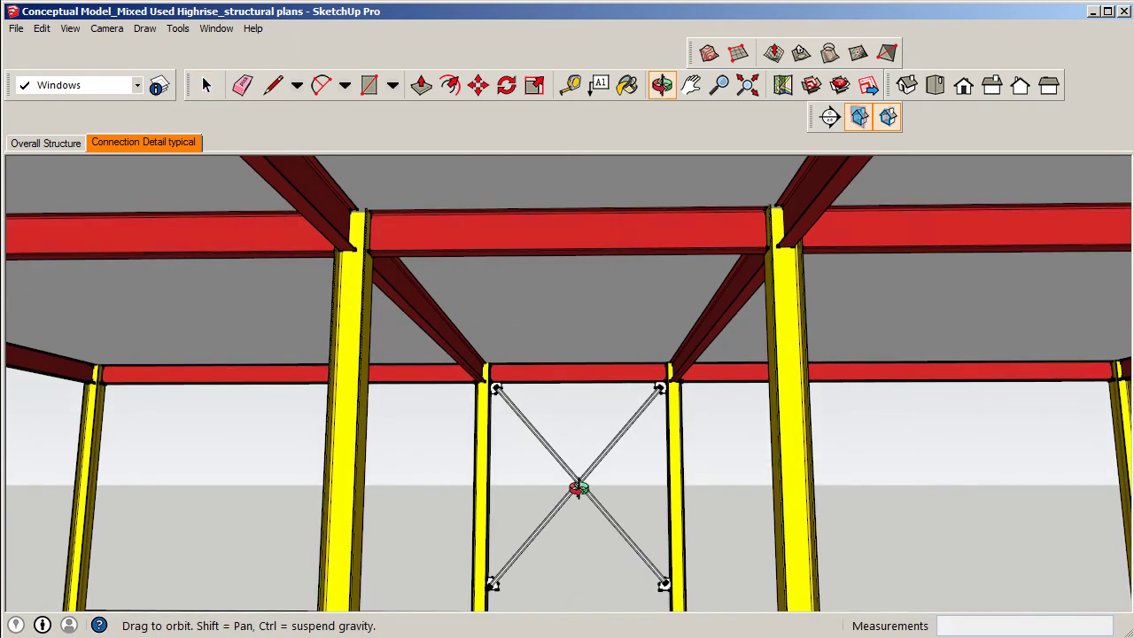
pyautogui.press('space')
pyautogui.scroll(1, 487, 592)
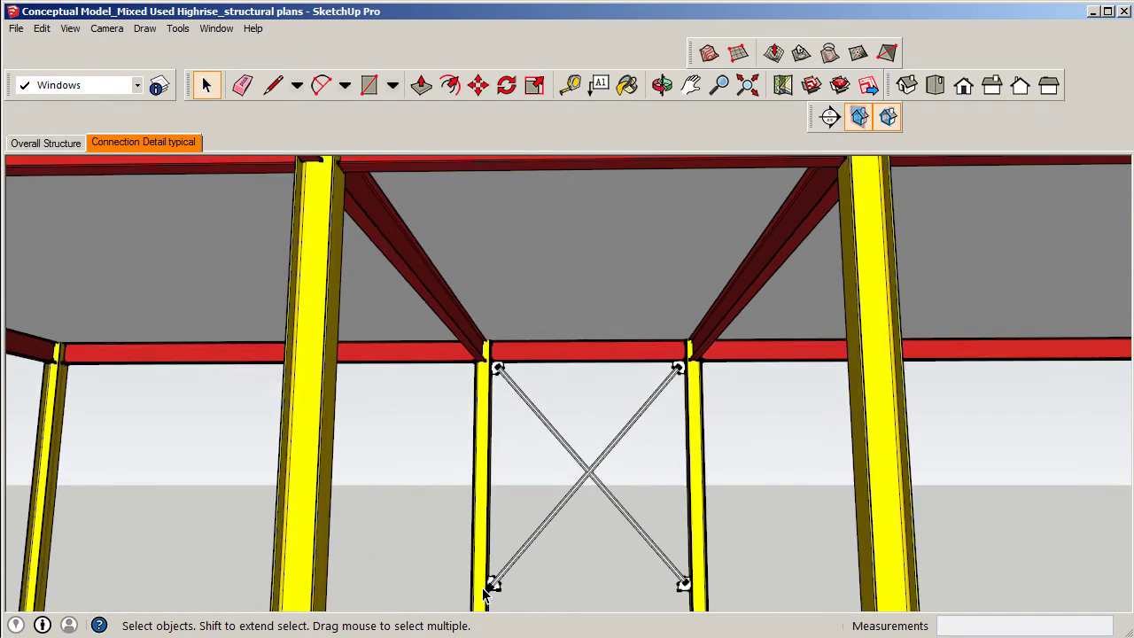
pyautogui.scroll(3, 484, 591)
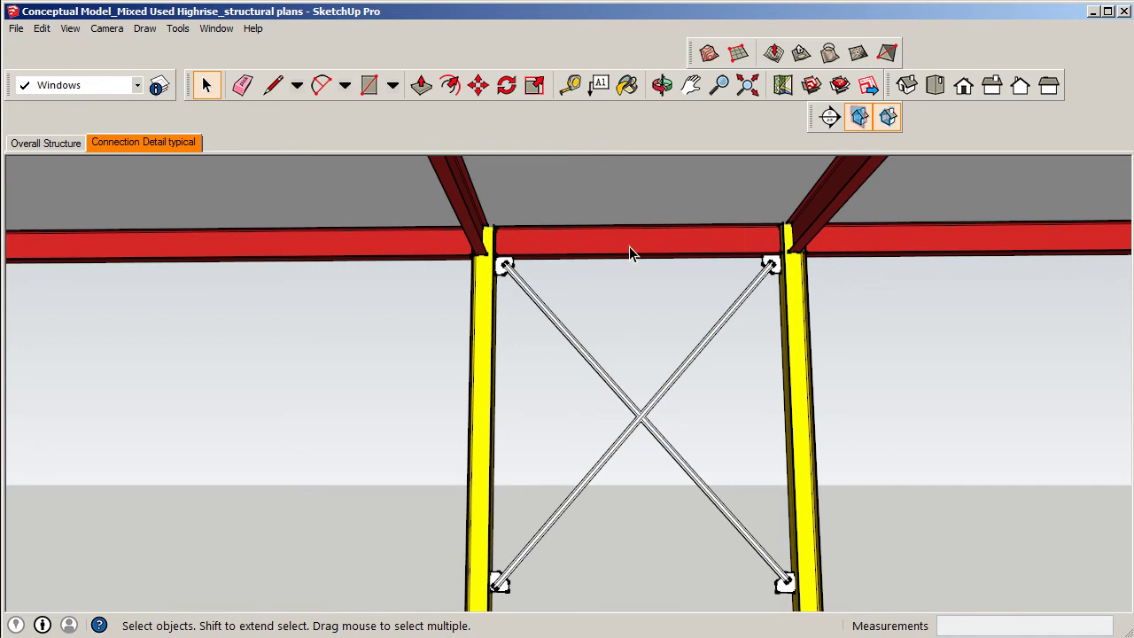
pyautogui.scroll(-1, 640, 252)
pyautogui.moveTo(626, 241); pyautogui.dragTo(617, 246, button='middle')
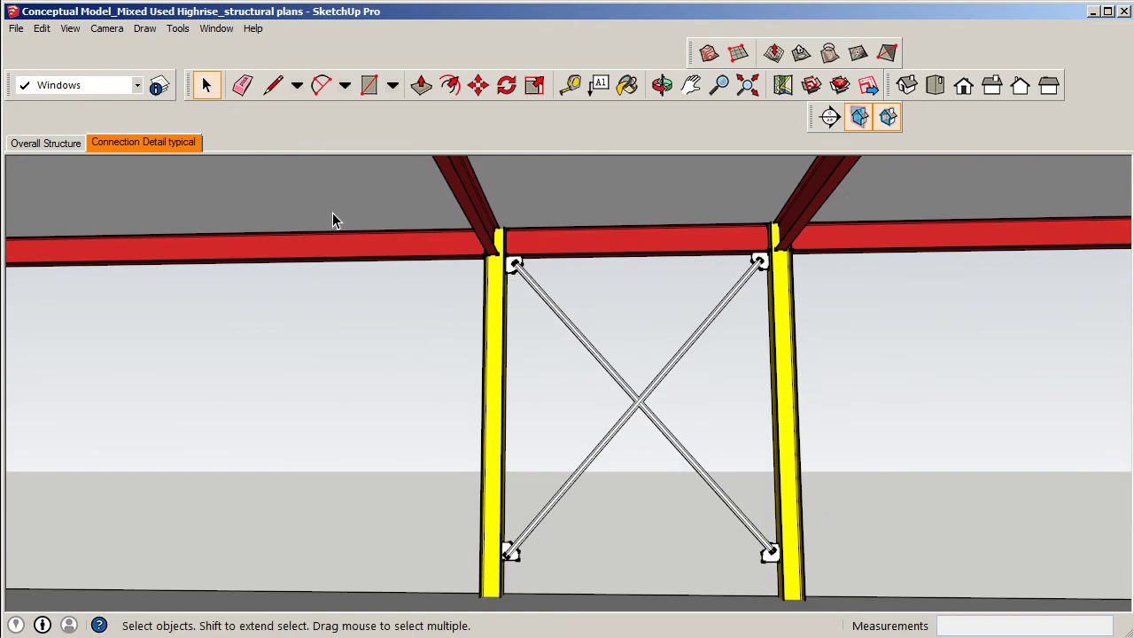
# Save the cross-braced bay view as a new scene named "Lateral Bracing" without saving style changes, and close the scene manager.
pyautogui.click(217, 29)
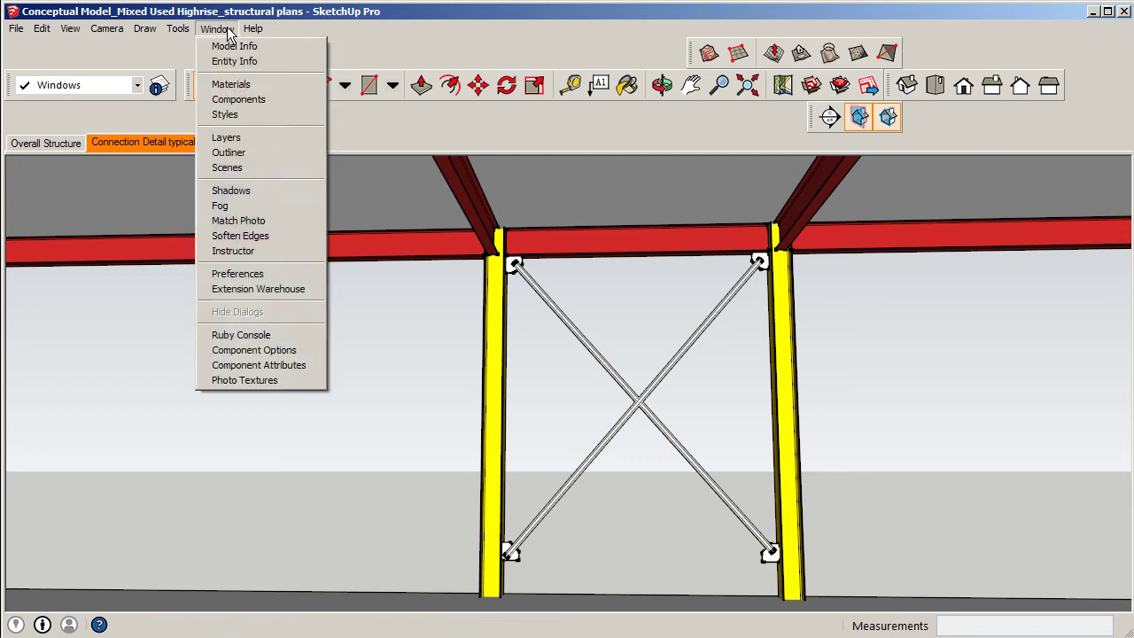
pyautogui.click(229, 167)
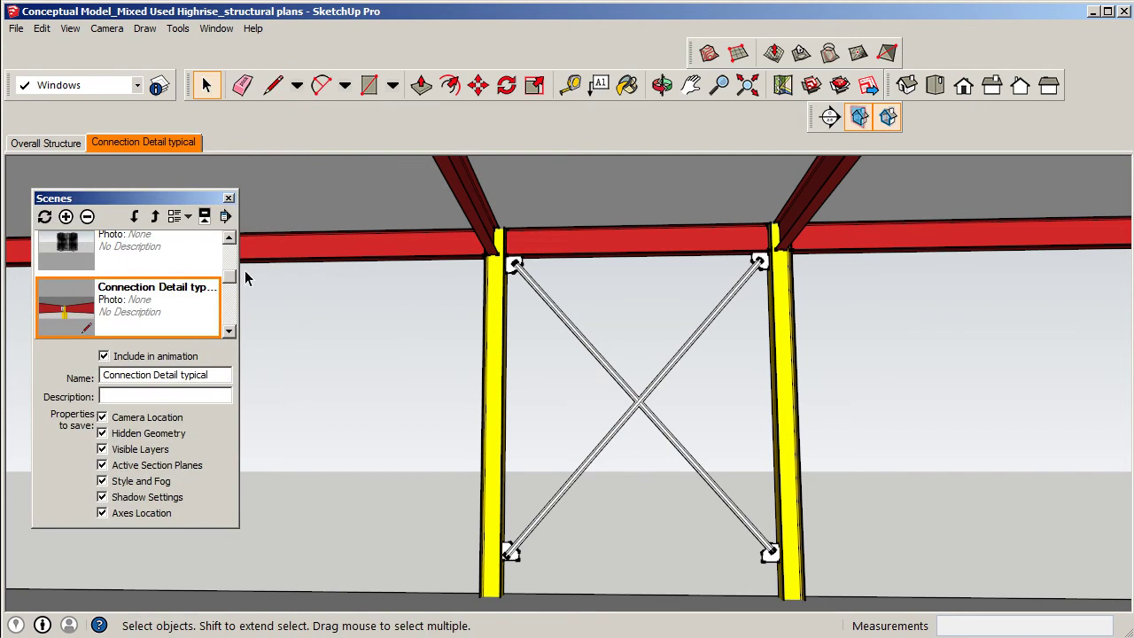
pyautogui.click(65, 217)
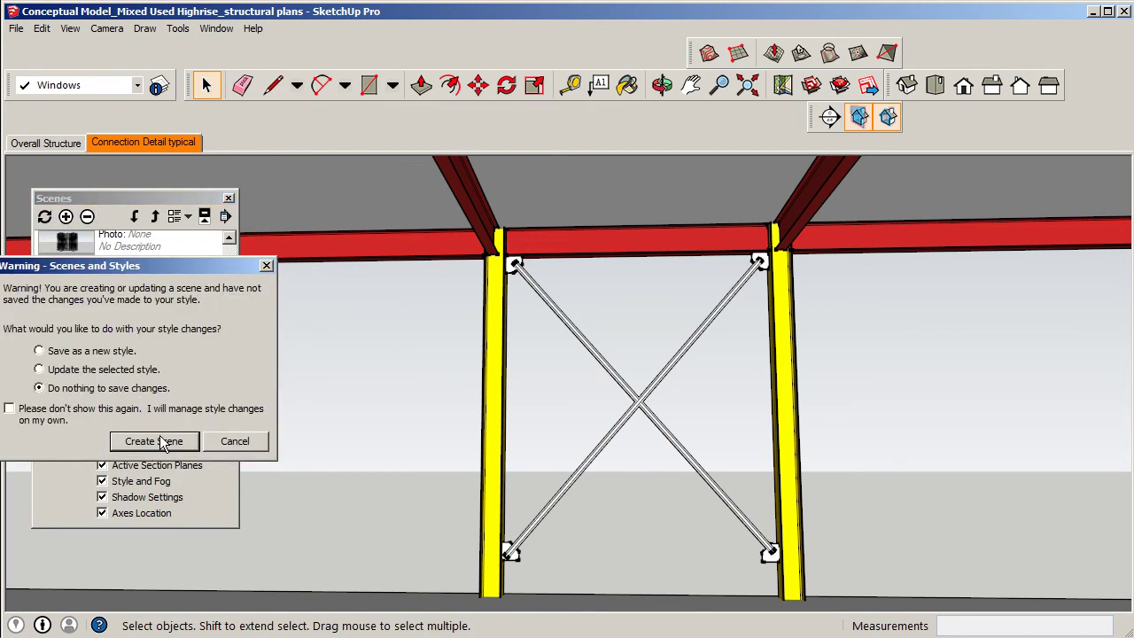
pyautogui.click(154, 440)
pyautogui.moveTo(159, 375); pyautogui.dragTo(16, 381)
pyautogui.write('Lateral Bracing')
pyautogui.press('Return')
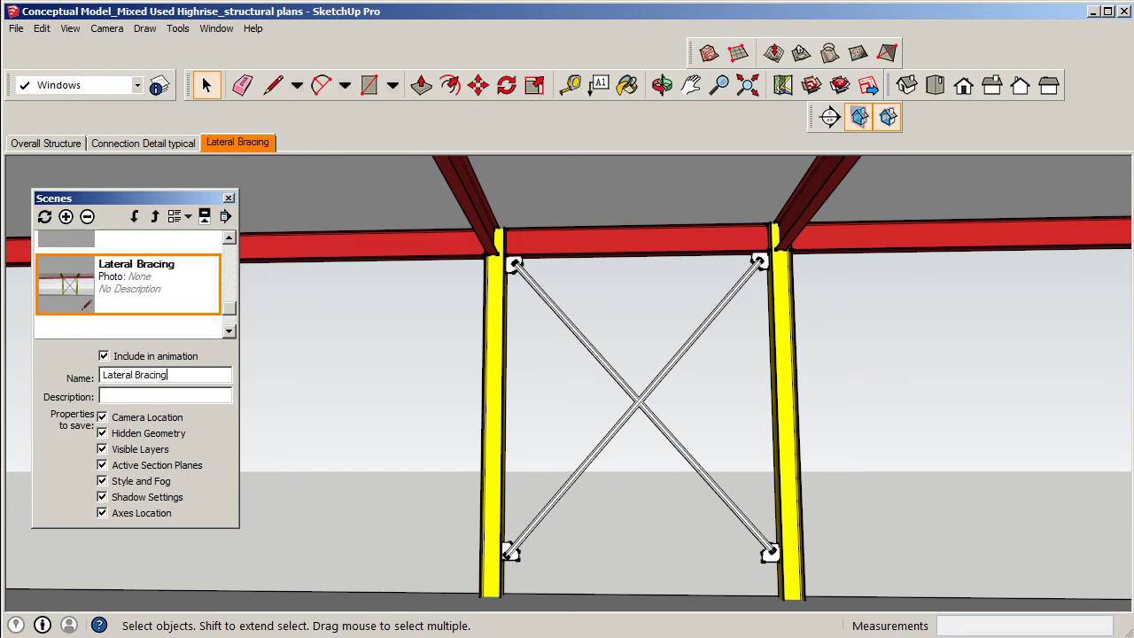
pyautogui.click(228, 198)
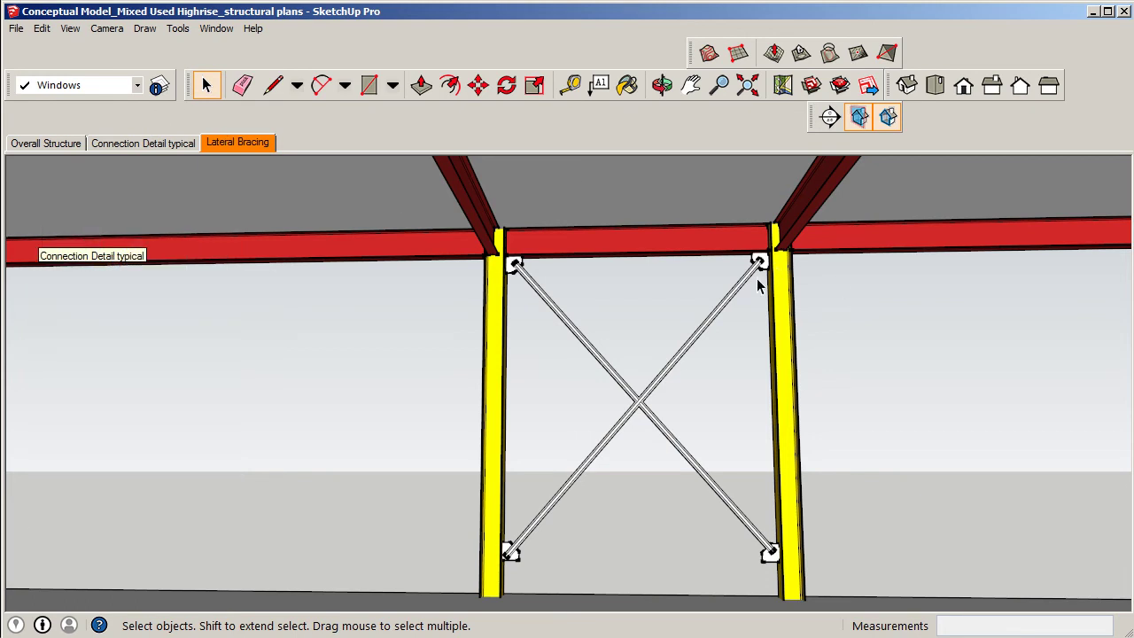
# Save a close-up of the brace's upper gusset plate connection at the right-hand column as a new scene, leaving style changes unsaved.
pyautogui.scroll(5, 773, 259)
pyautogui.scroll(5, 772, 257)
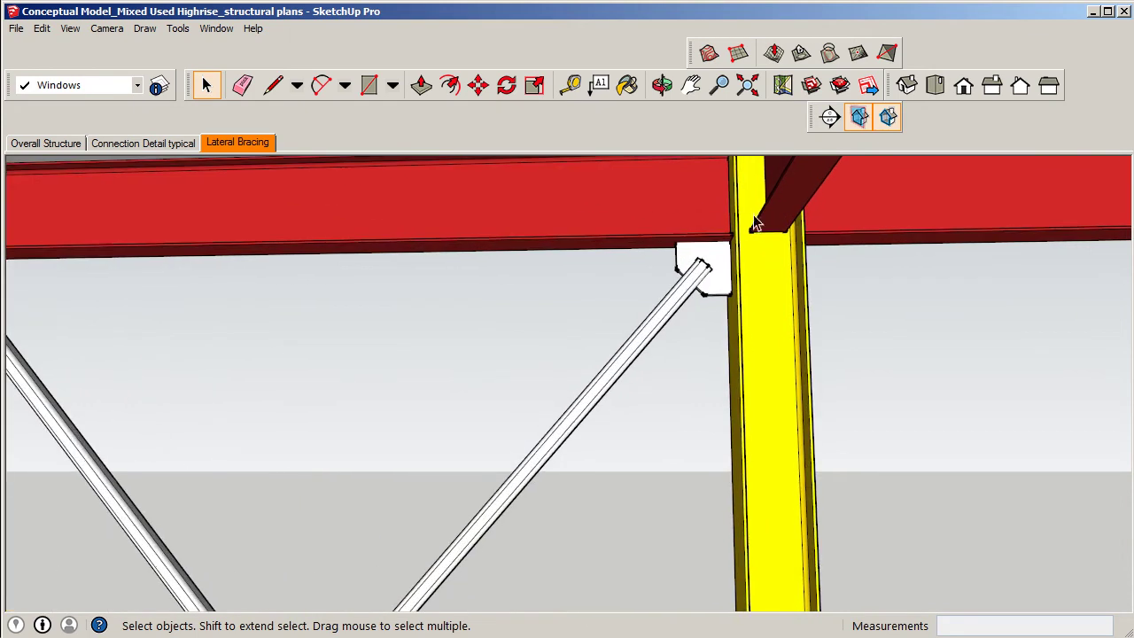
pyautogui.moveTo(730, 197); pyautogui.dragTo(620, 160, button='middle')
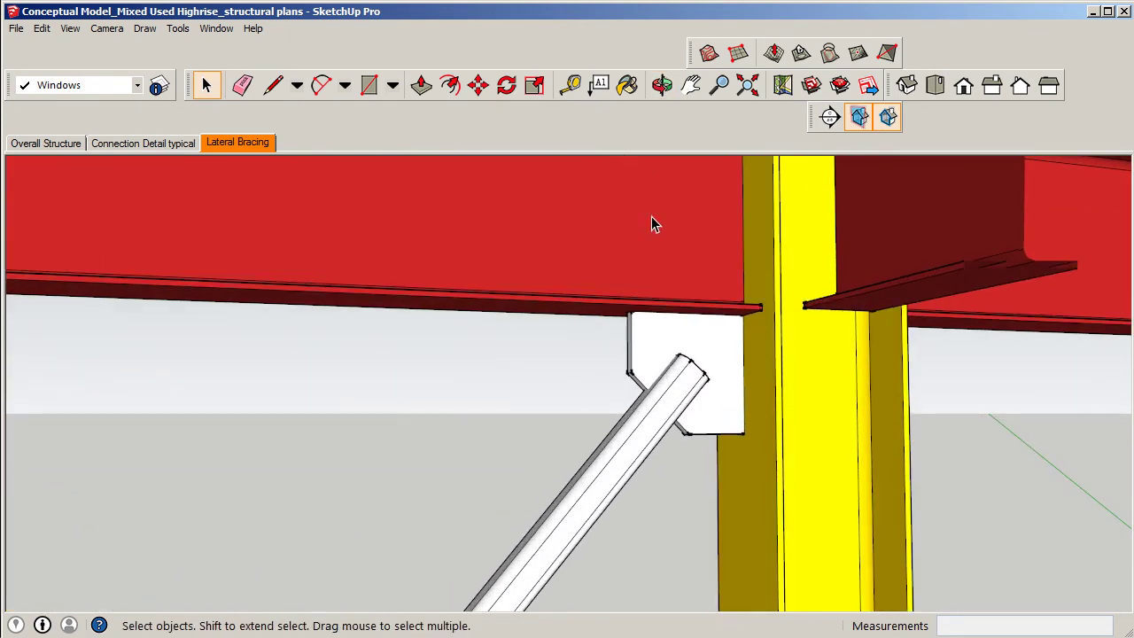
pyautogui.click(216, 28)
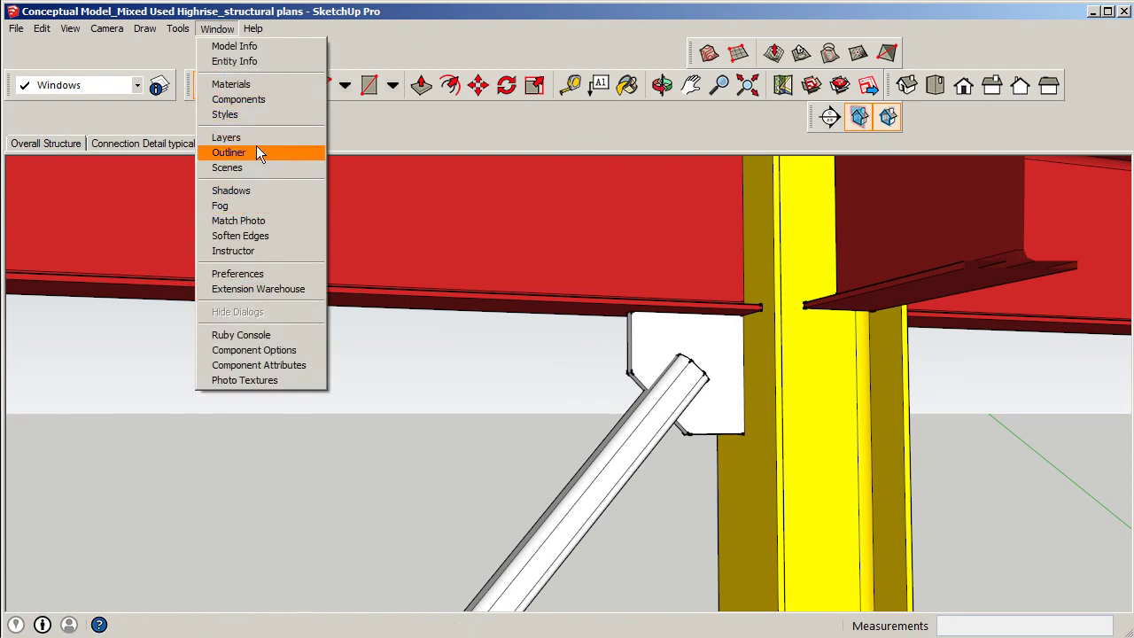
pyautogui.click(232, 167)
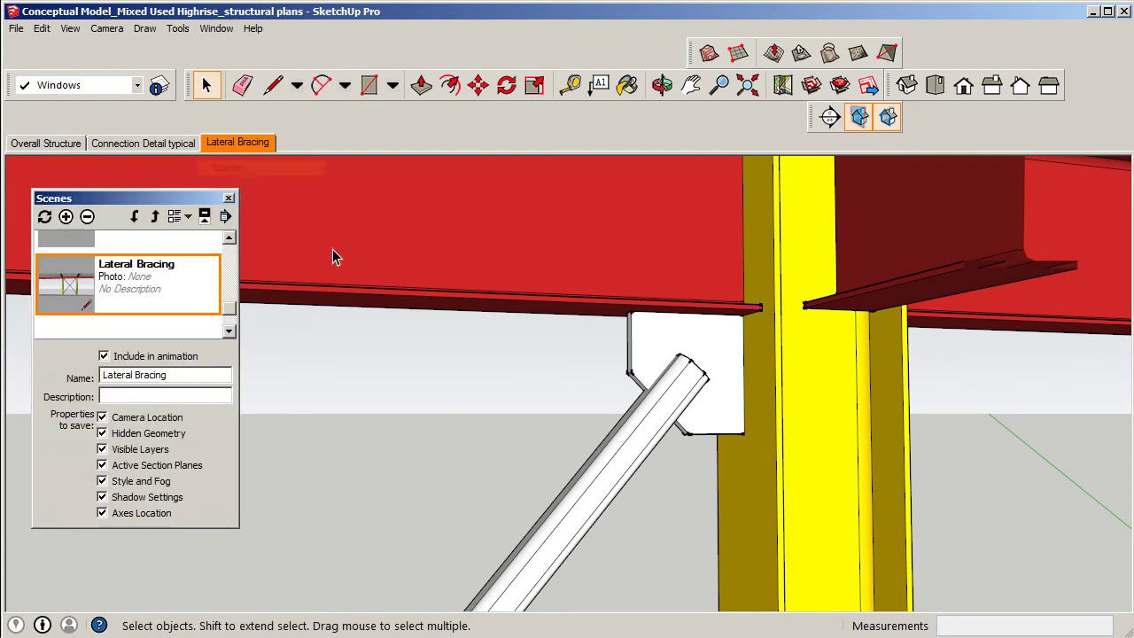
pyautogui.click(66, 216)
pyautogui.click(162, 434)
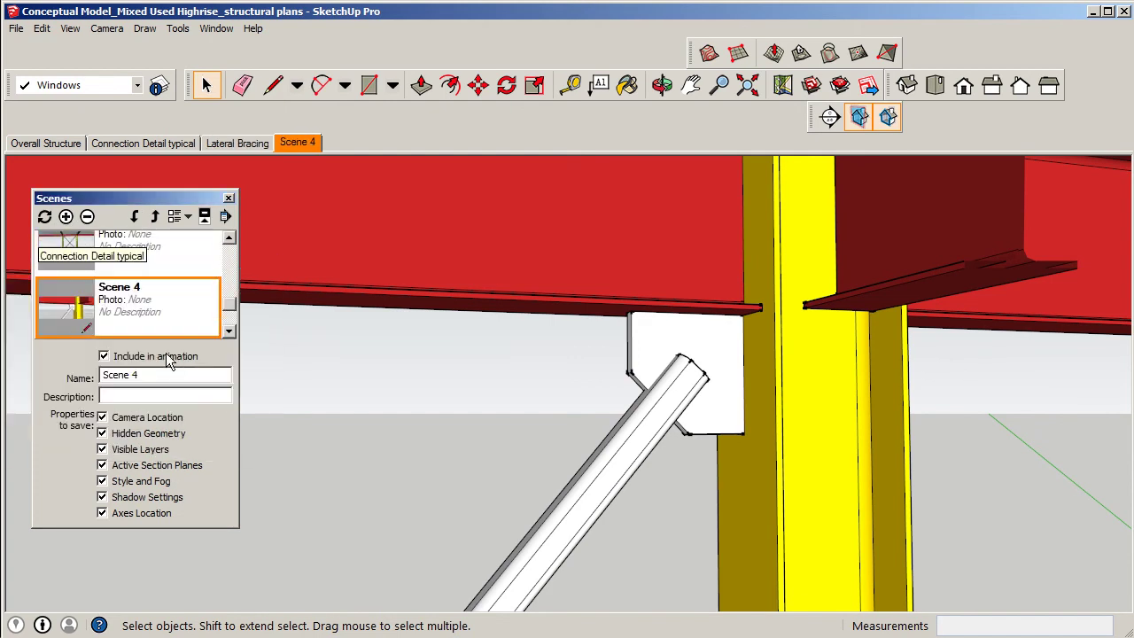
# Name the new scene "Lateral Bracing Connection Top" and close the scene manager.
pyautogui.moveTo(156, 378); pyautogui.dragTo(45, 380)
pyautogui.write('Lateral Bracing Conn')
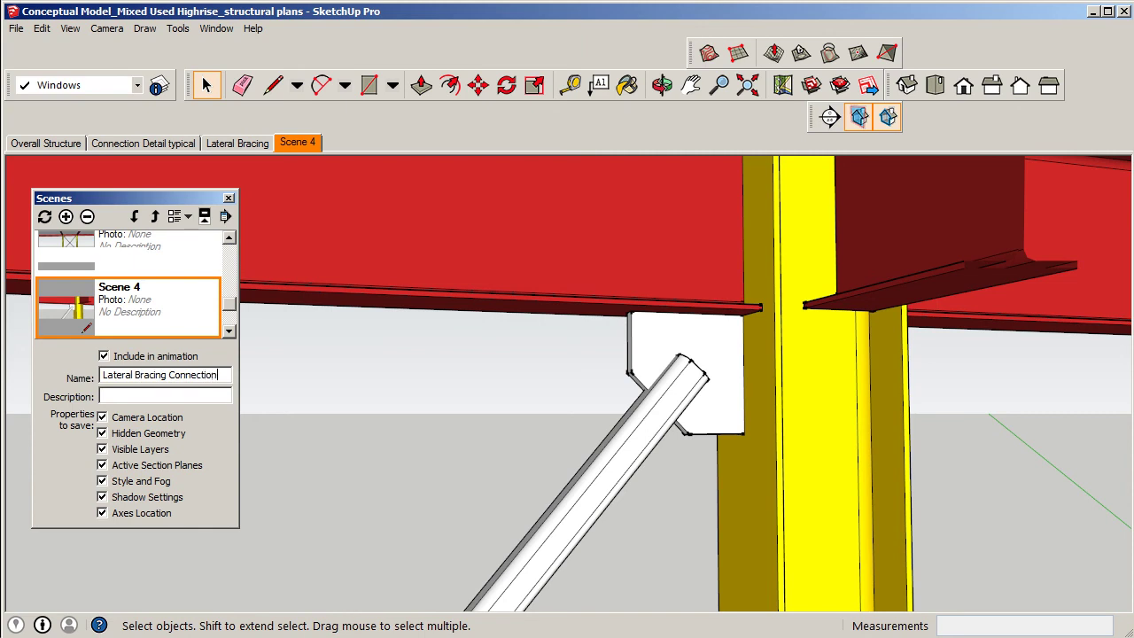
pyautogui.write('ection')
pyautogui.press('Return')
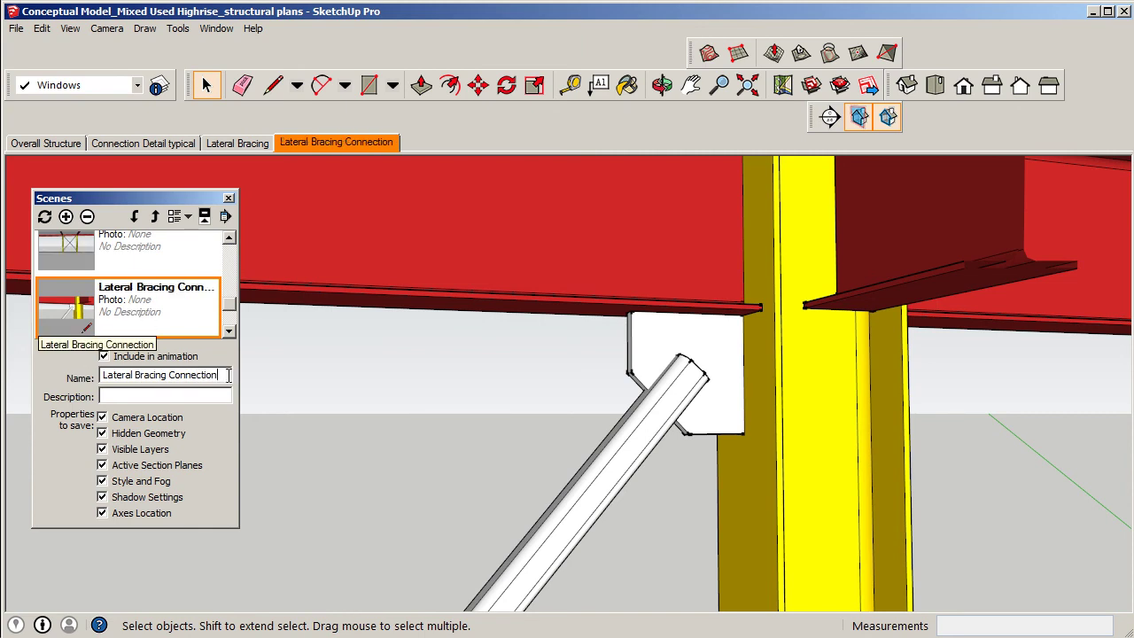
pyautogui.write('Top')
pyautogui.press('Return')
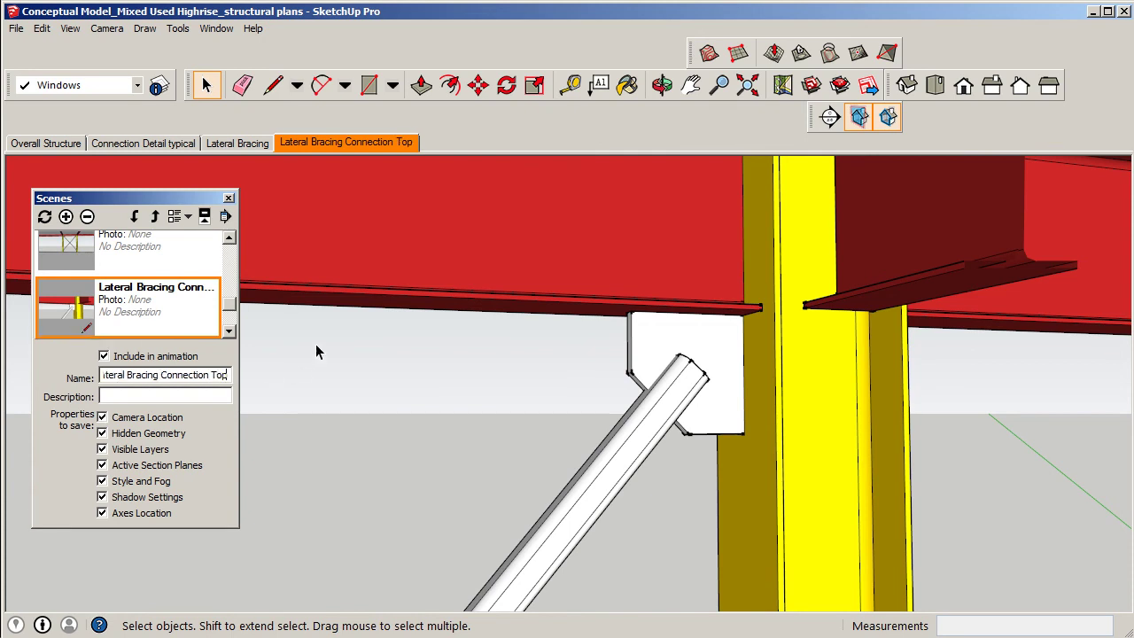
pyautogui.click(228, 198)
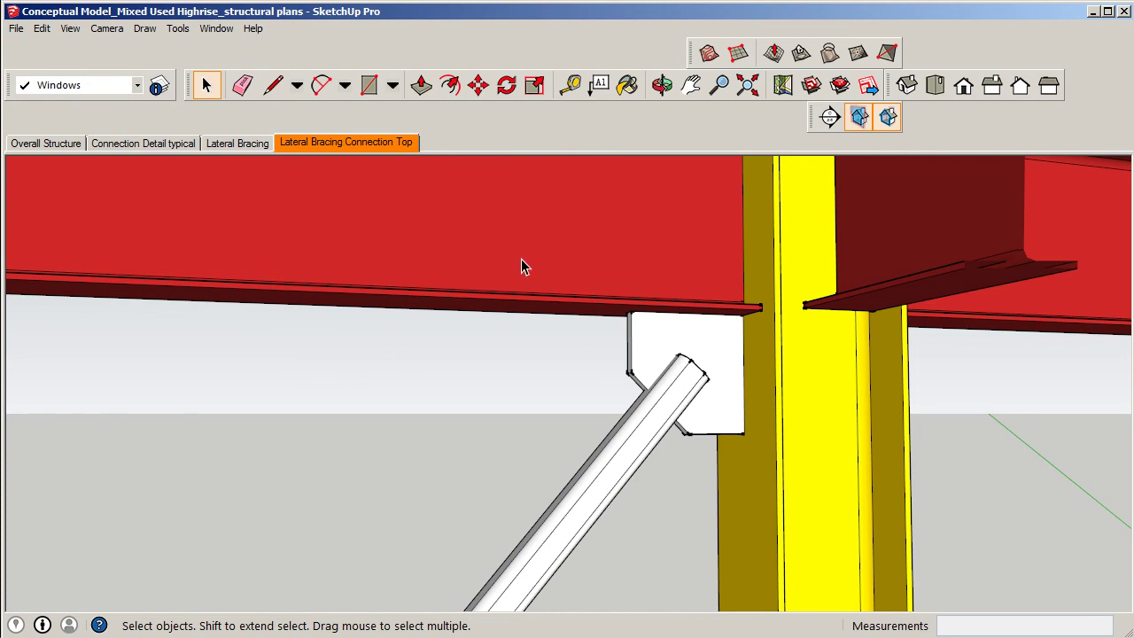
# Frame a close-up of the brace's lower gusset plate connection near the base of the same yellow column.
pyautogui.scroll(-10, 619, 262)
pyautogui.scroll(-2, 666, 265)
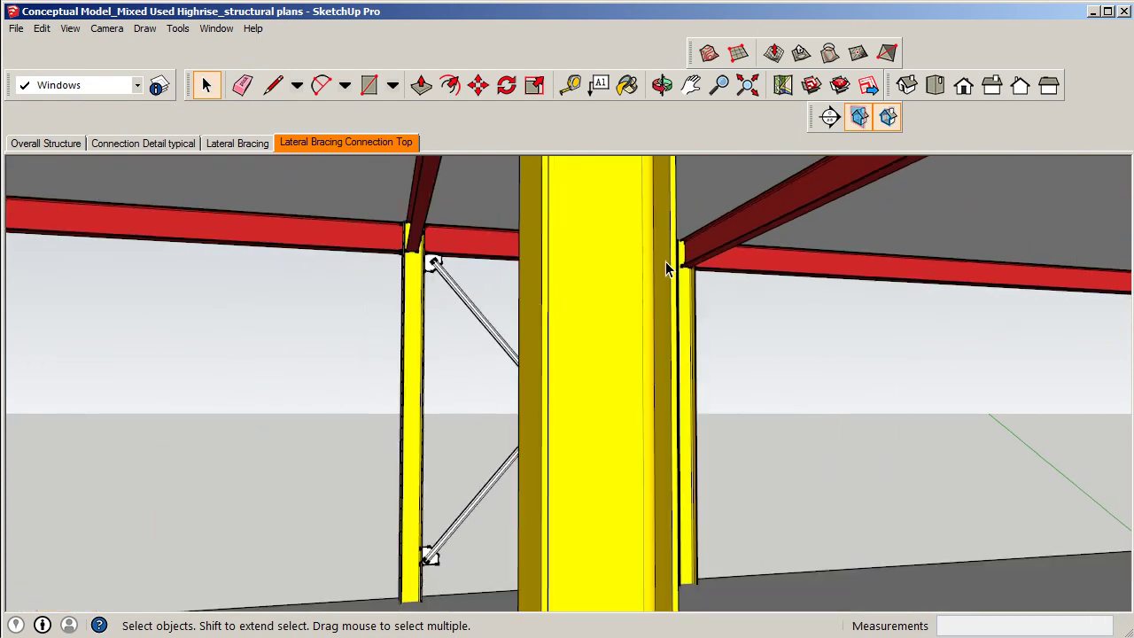
pyautogui.moveTo(683, 400); pyautogui.dragTo(674, 399, button='middle')
pyautogui.scroll(1, 671, 554)
pyautogui.scroll(4, 684, 586)
pyautogui.scroll(-3, 671, 486)
pyautogui.scroll(3, 680, 575)
pyautogui.scroll(5, 680, 584)
pyautogui.scroll(2, 709, 496)
pyautogui.scroll(2, 710, 485)
pyautogui.moveTo(710, 486); pyautogui.dragTo(755, 496, button='middle')
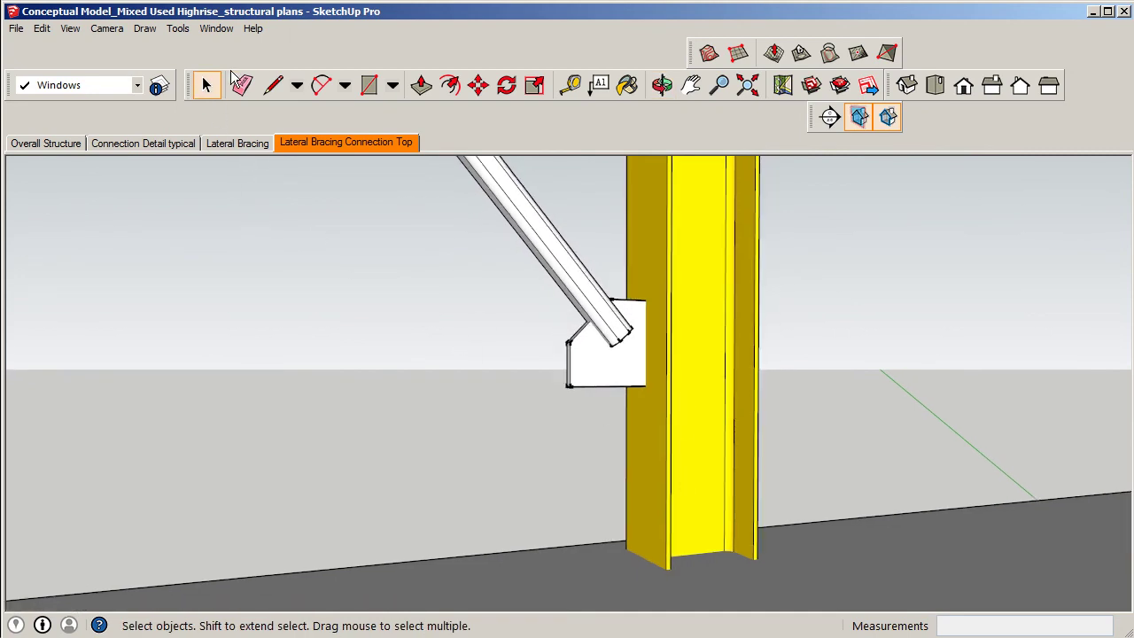
# Save the lower connection view as a new scene named "Lateral Bracing Connection Bottom" without saving style changes.
pyautogui.click(216, 30)
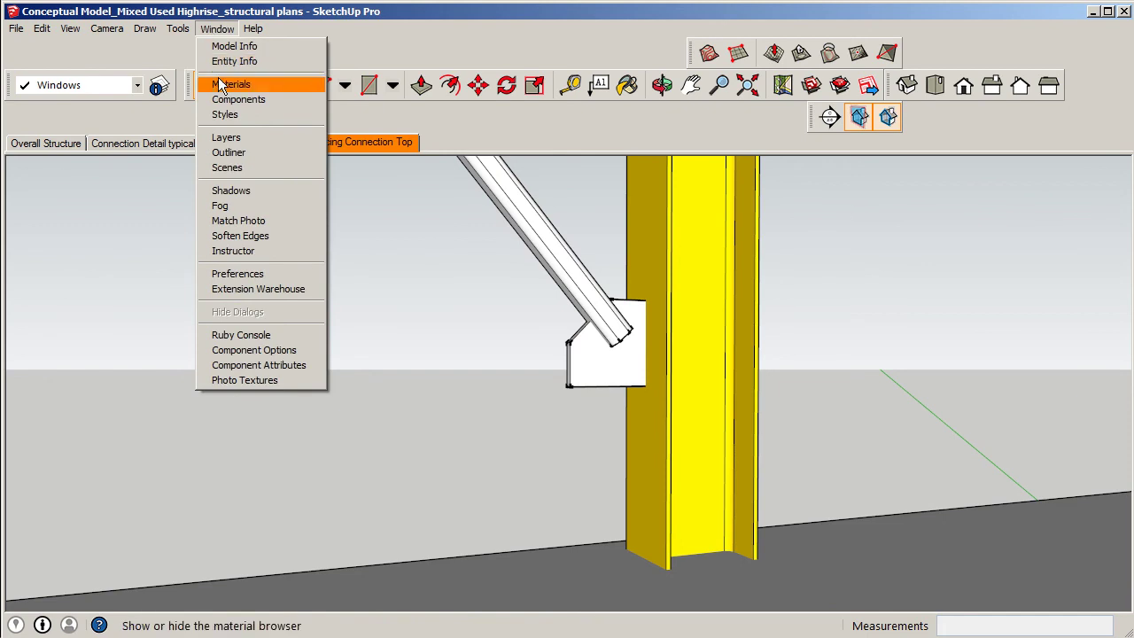
pyautogui.click(226, 167)
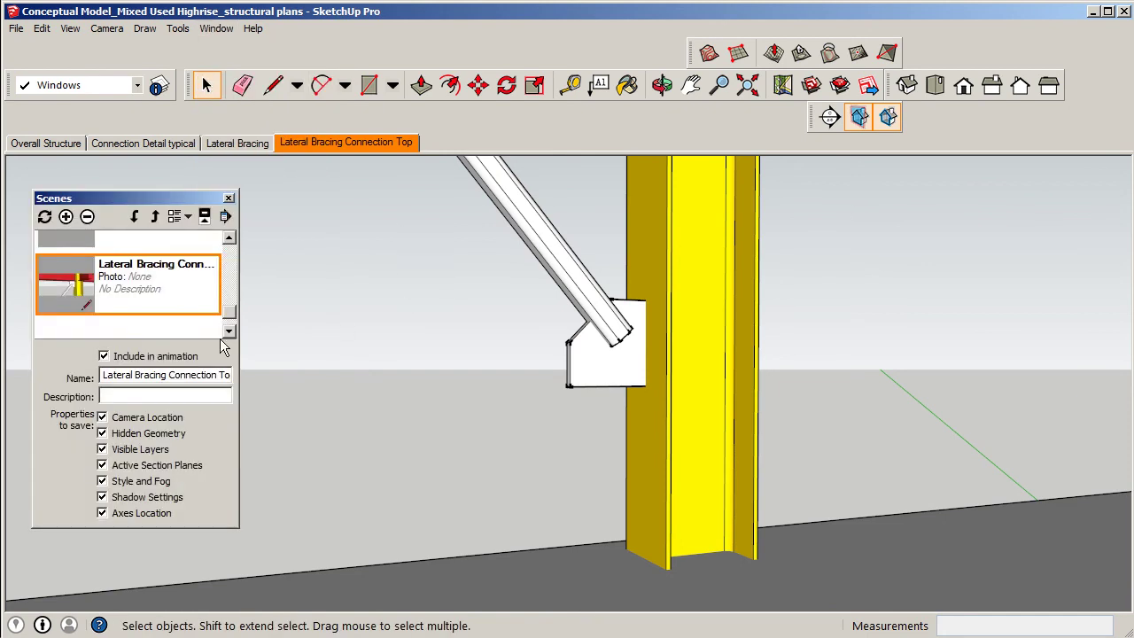
pyautogui.click(66, 216)
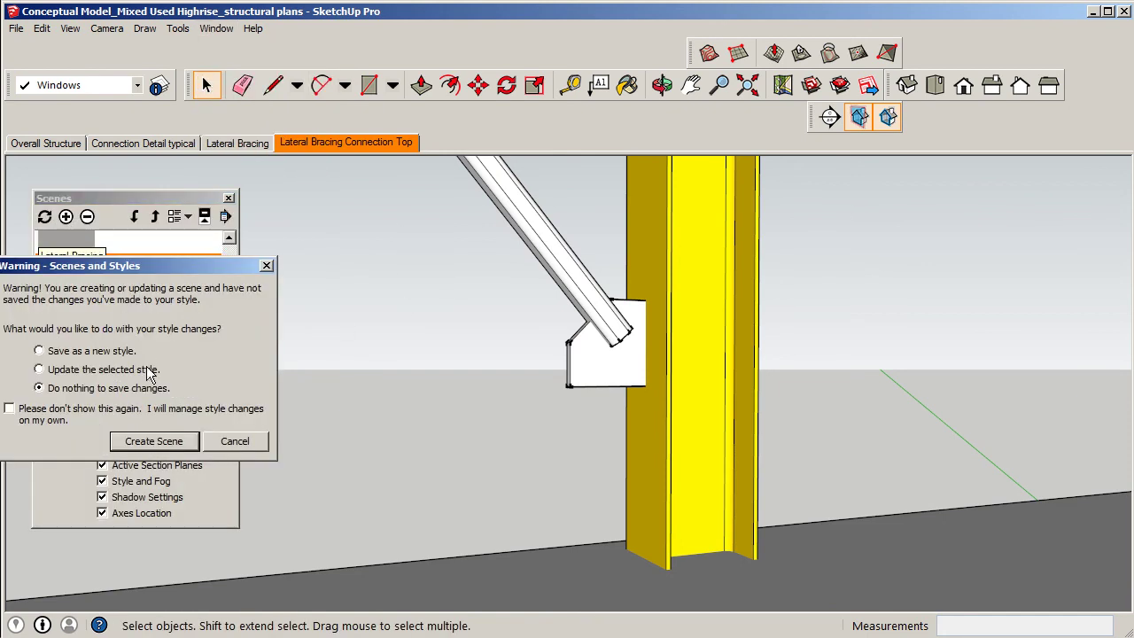
pyautogui.click(149, 441)
pyautogui.moveTo(159, 374); pyautogui.dragTo(103, 375)
pyautogui.write('Lateral Bracidng')
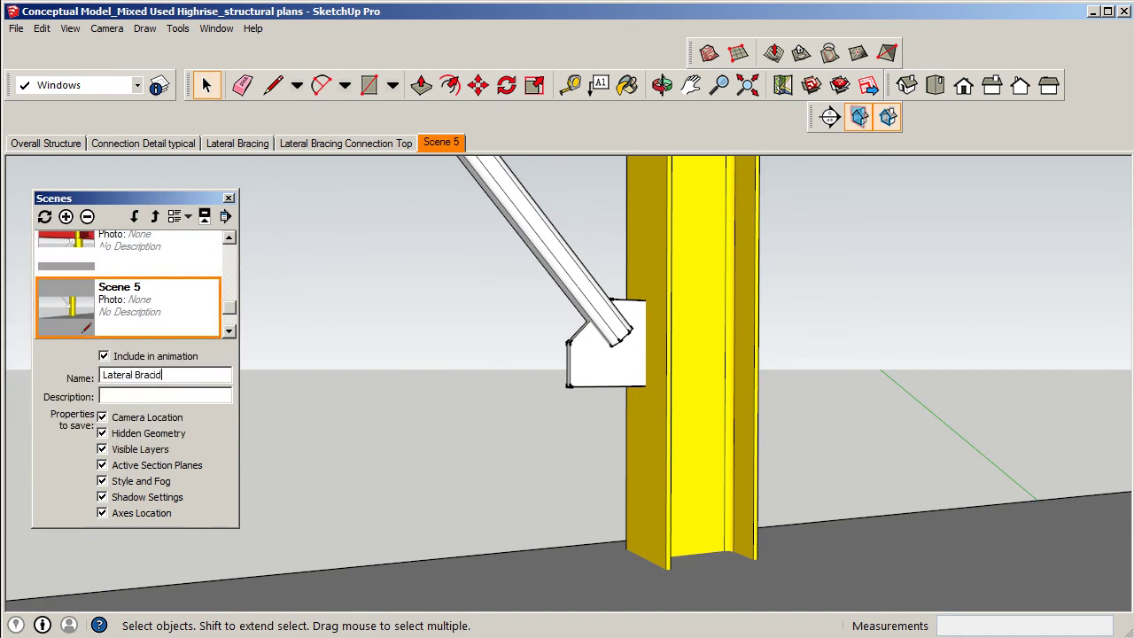
pyautogui.press('BackSpace')
pyautogui.press('BackSpace')
pyautogui.press('BackSpace')
pyautogui.write('ng Con')
pyautogui.press('BackSpace')
pyautogui.press('BackSpace')
pyautogui.write('nection Bottom')
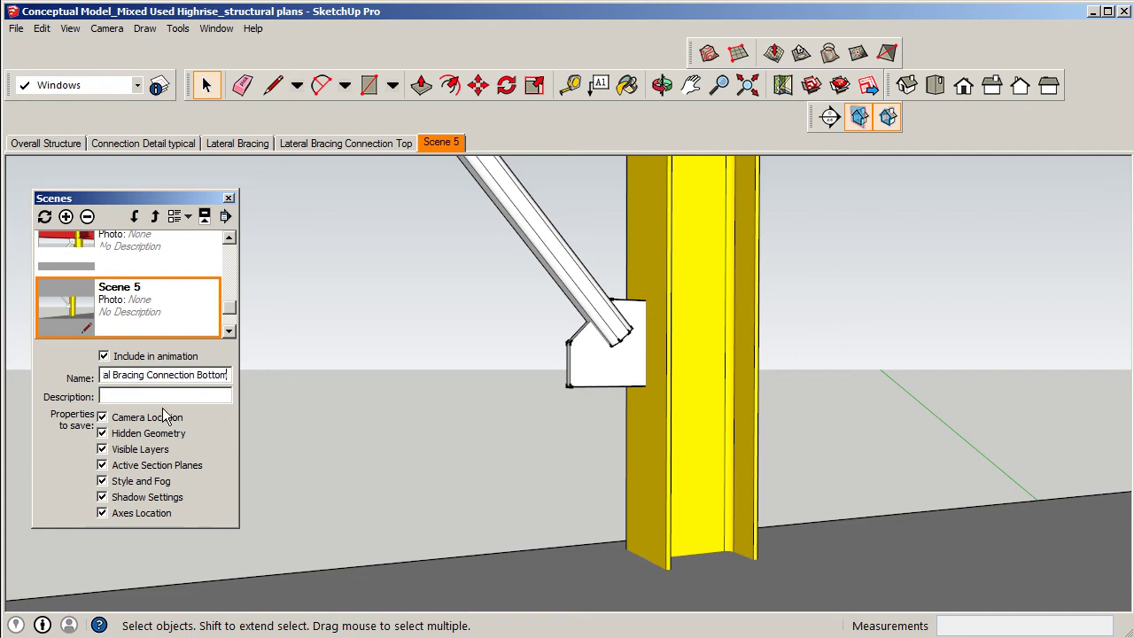
pyautogui.press('Return')
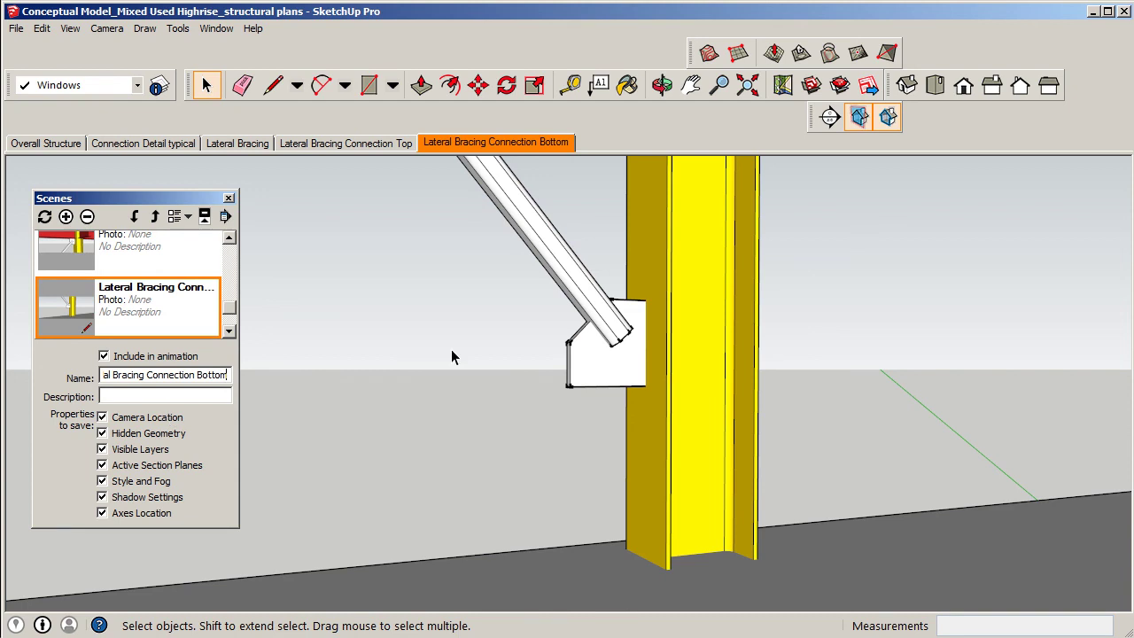
# Close the scene manager and save the structural-plans model under its existing file name.
pyautogui.click(228, 198)
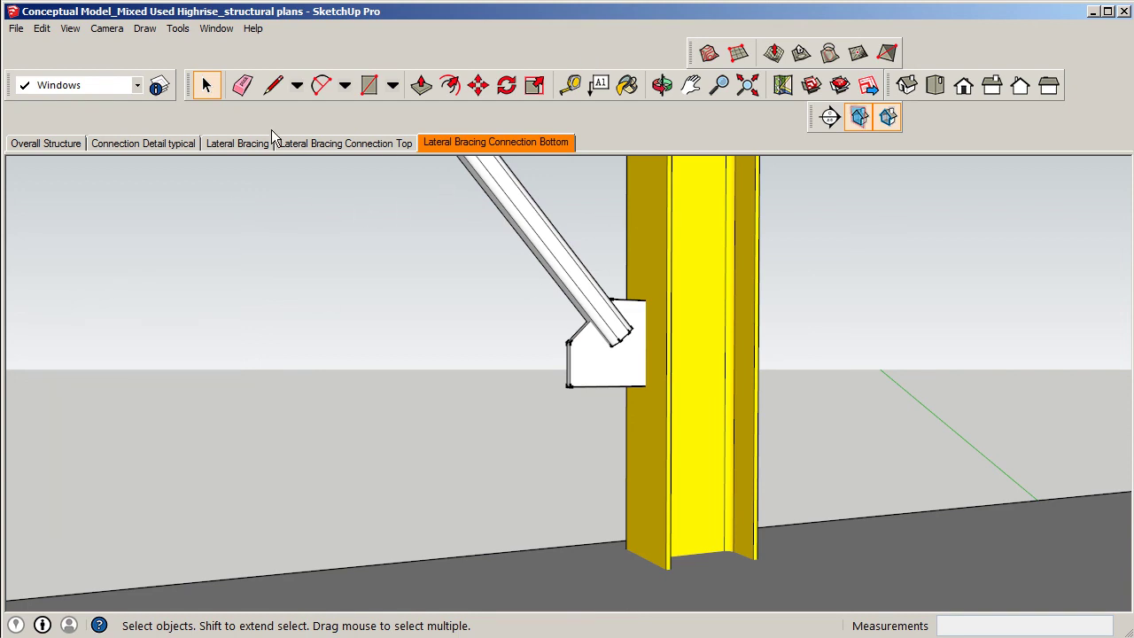
pyautogui.click(15, 29)
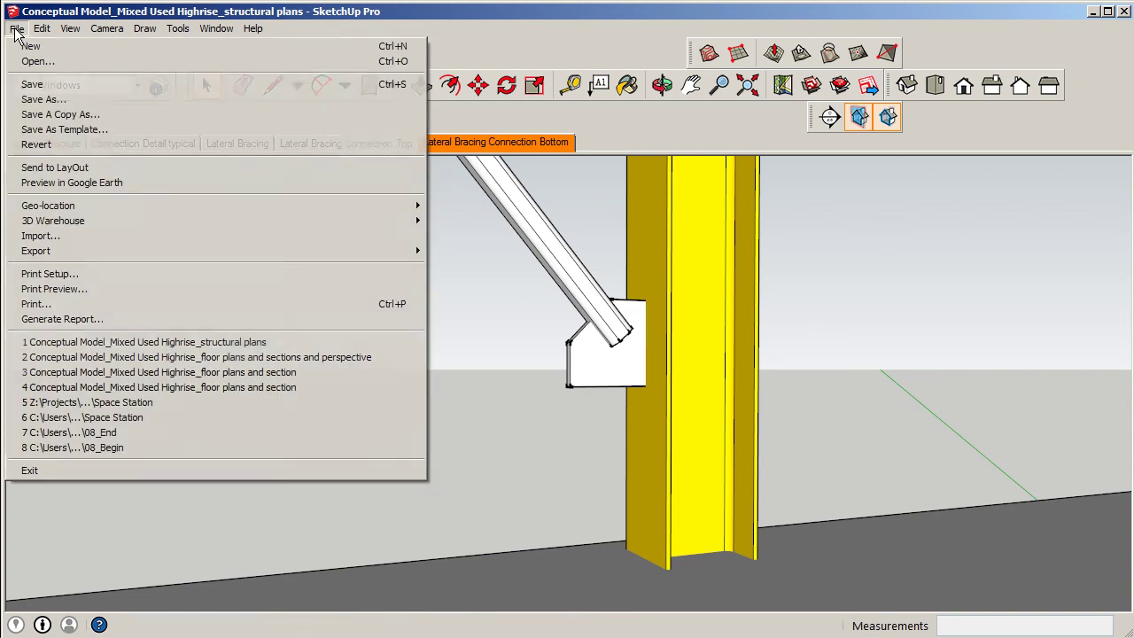
pyautogui.click(37, 83)
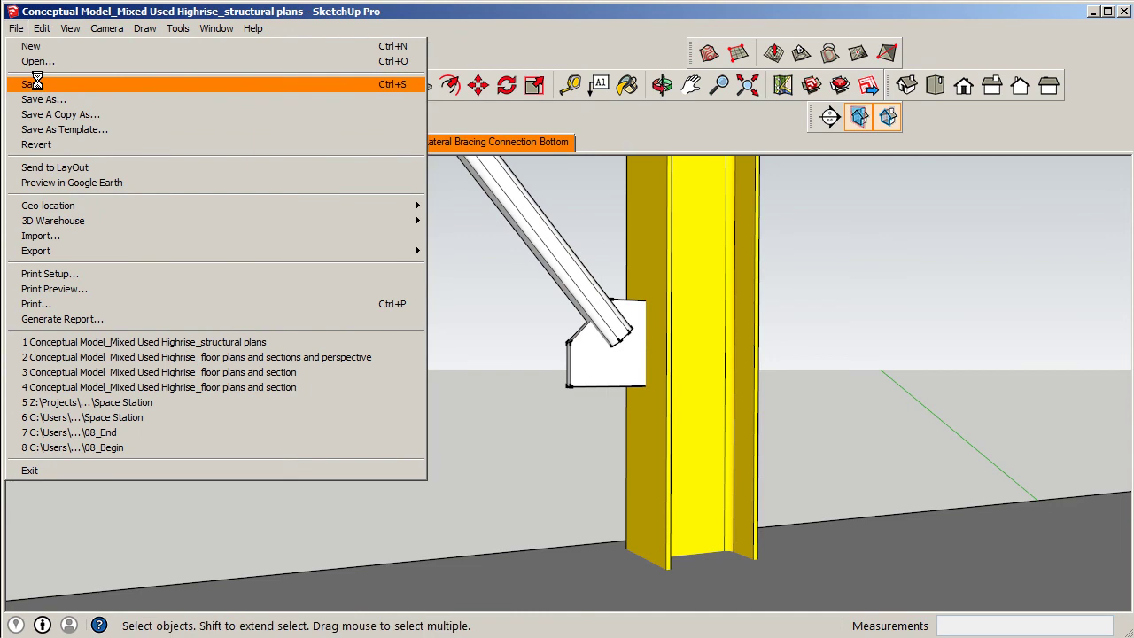